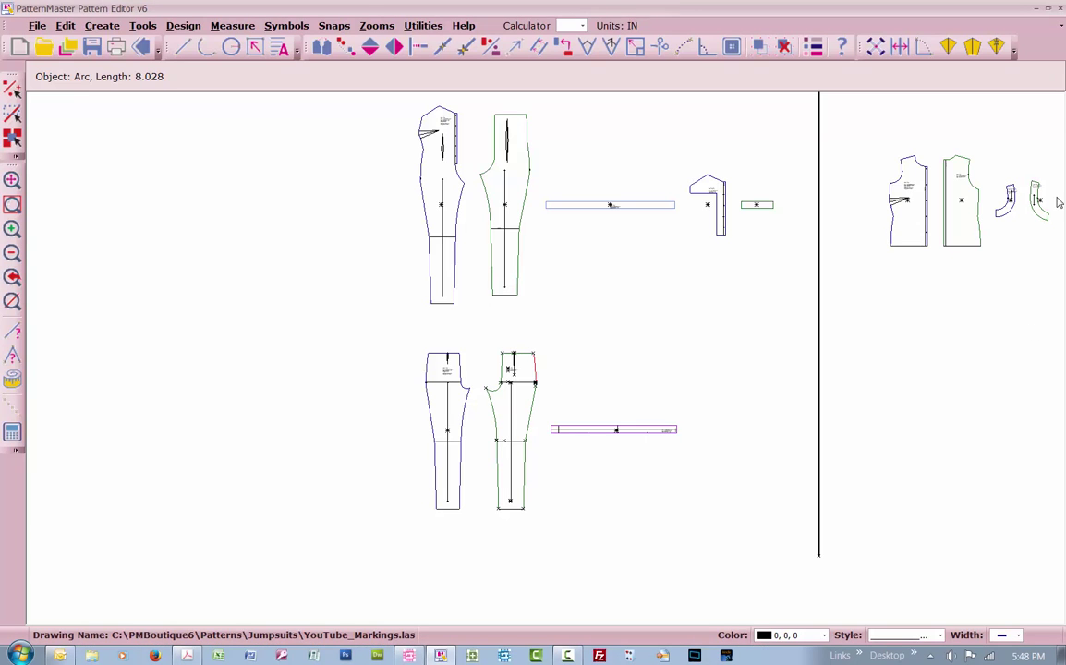
{"action": "scroll", "coordinate": [951, 162], "scroll_direction": "down", "scroll_amount": 3}
{"action": "scroll", "coordinate": [518, 369], "scroll_direction": "up", "scroll_amount": 2}
{"action": "scroll", "coordinate": [434, 336], "scroll_direction": "up", "scroll_amount": 2}
{"action": "scroll", "coordinate": [495, 331], "scroll_direction": "up", "scroll_amount": 1}
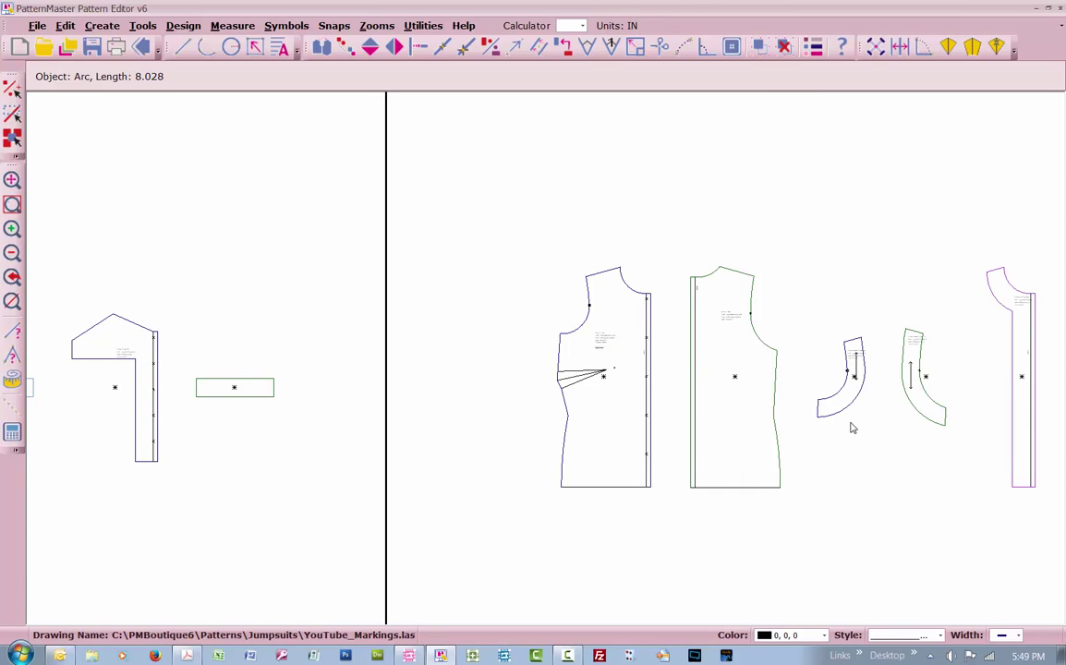
{"action": "scroll", "coordinate": [852, 427], "scroll_direction": "up", "scroll_amount": 1}
{"action": "scroll", "coordinate": [171, 180], "scroll_direction": "up", "scroll_amount": 1}
{"action": "scroll", "coordinate": [159, 242], "scroll_direction": "up", "scroll_amount": 1}
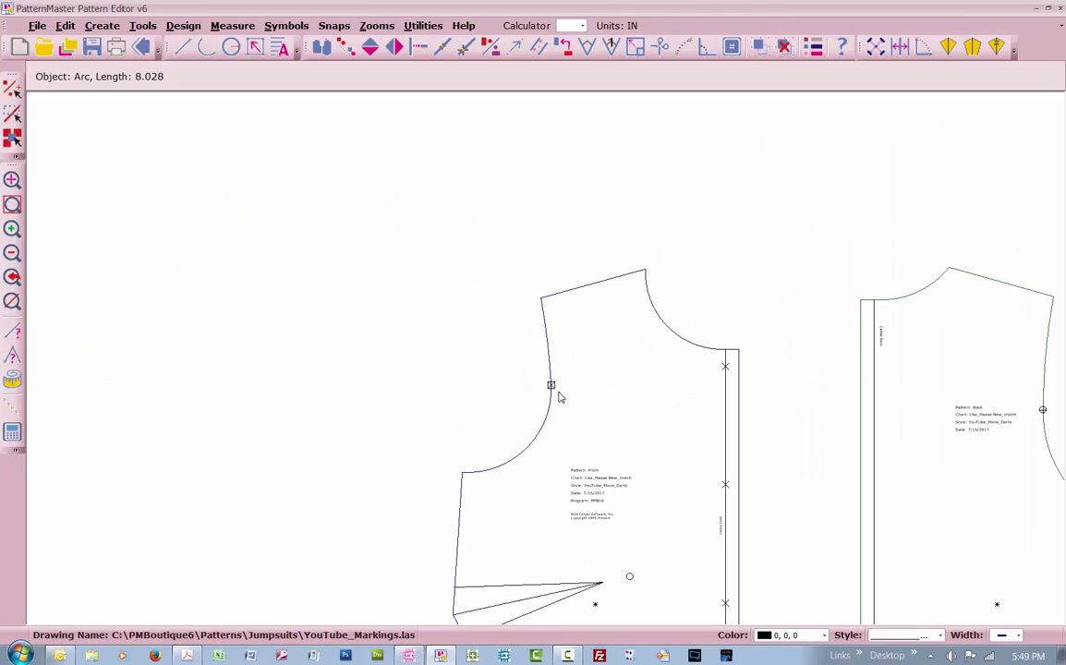
{"action": "key", "text": "Right"}
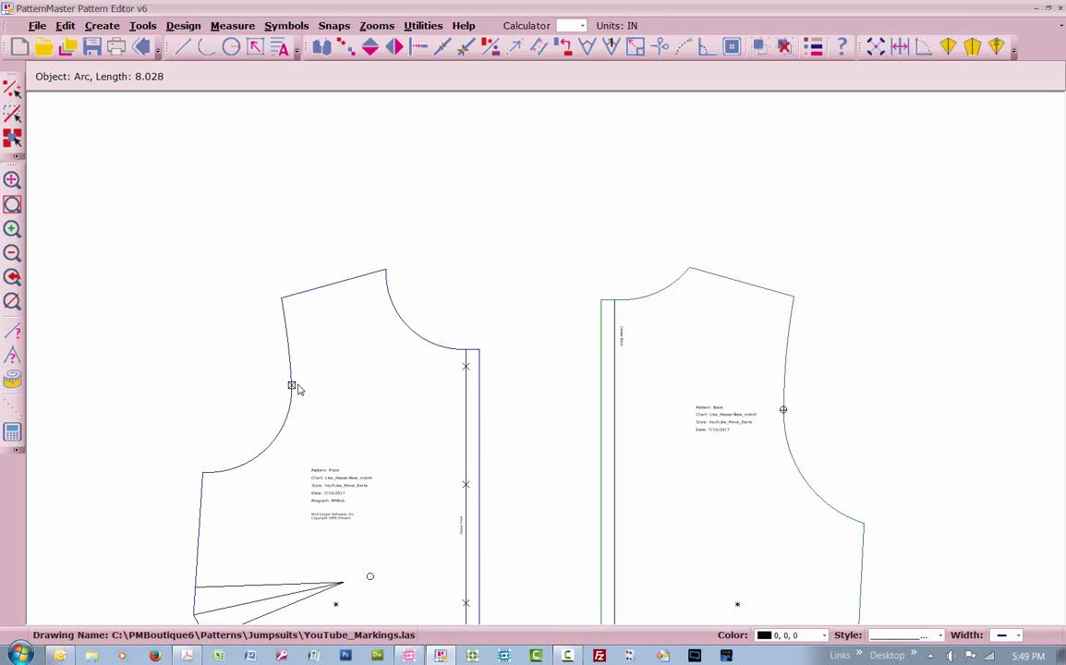
{"action": "scroll", "coordinate": [291, 386], "scroll_direction": "up", "scroll_amount": 5}
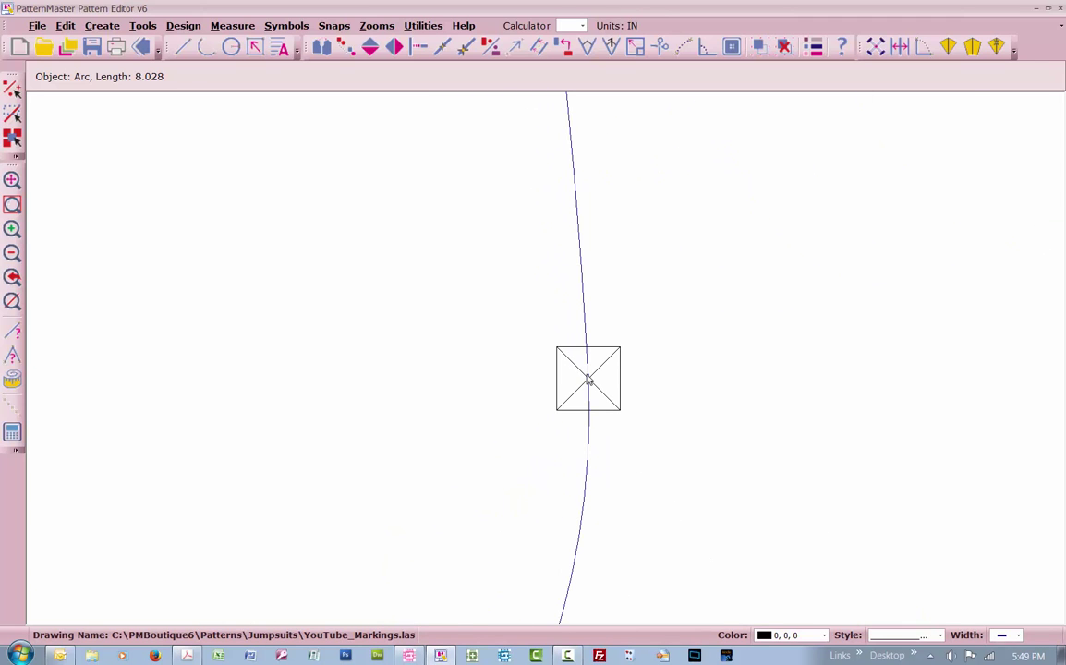
{"action": "scroll", "coordinate": [585, 379], "scroll_direction": "down", "scroll_amount": 4}
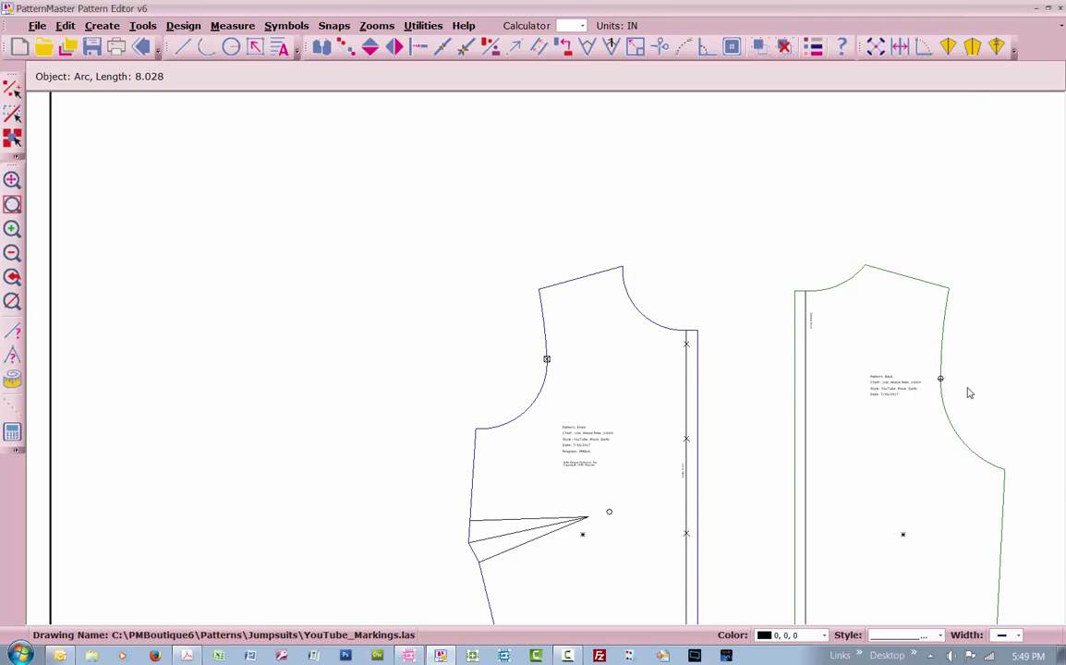
{"action": "scroll", "coordinate": [953, 390], "scroll_direction": "up", "scroll_amount": 2}
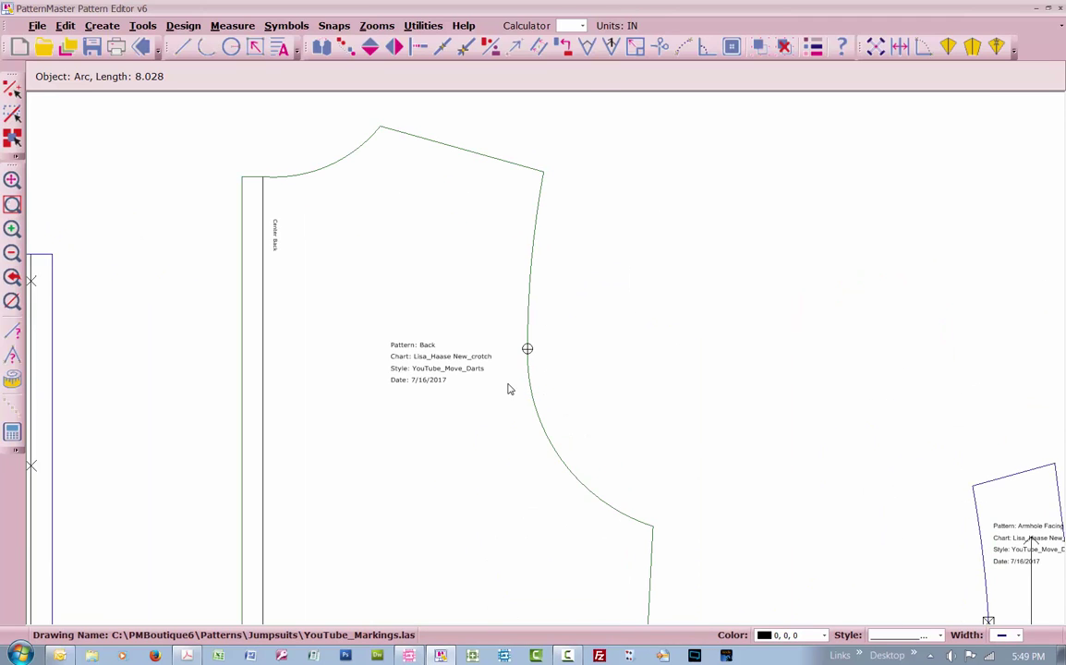
{"action": "scroll", "coordinate": [546, 364], "scroll_direction": "up", "scroll_amount": 3}
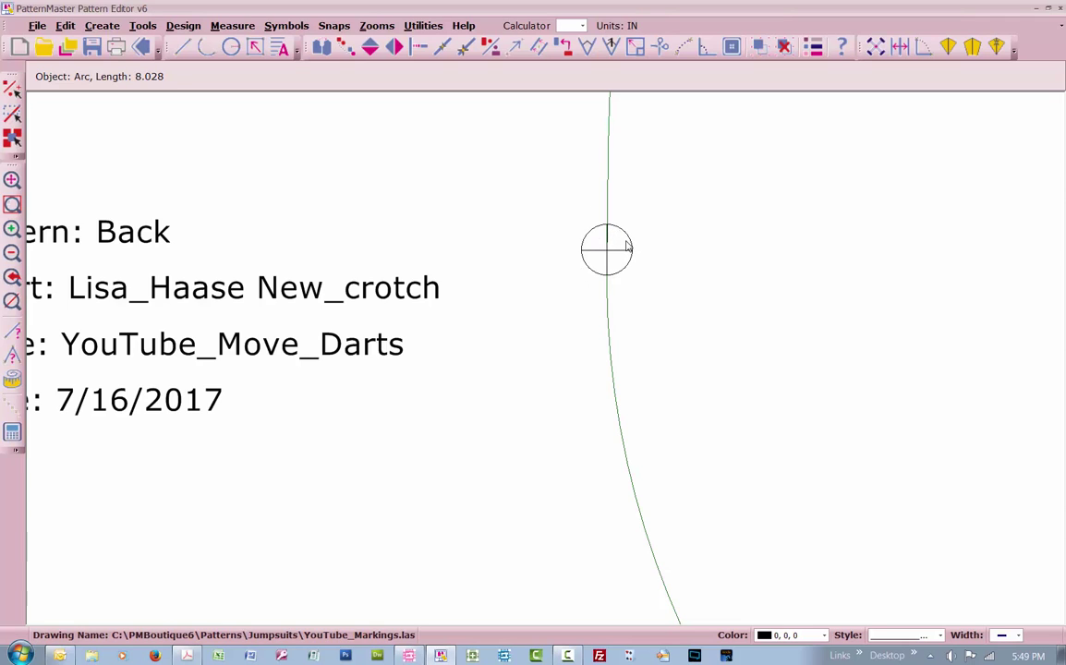
{"action": "scroll", "coordinate": [545, 364], "scroll_direction": "down", "scroll_amount": 8}
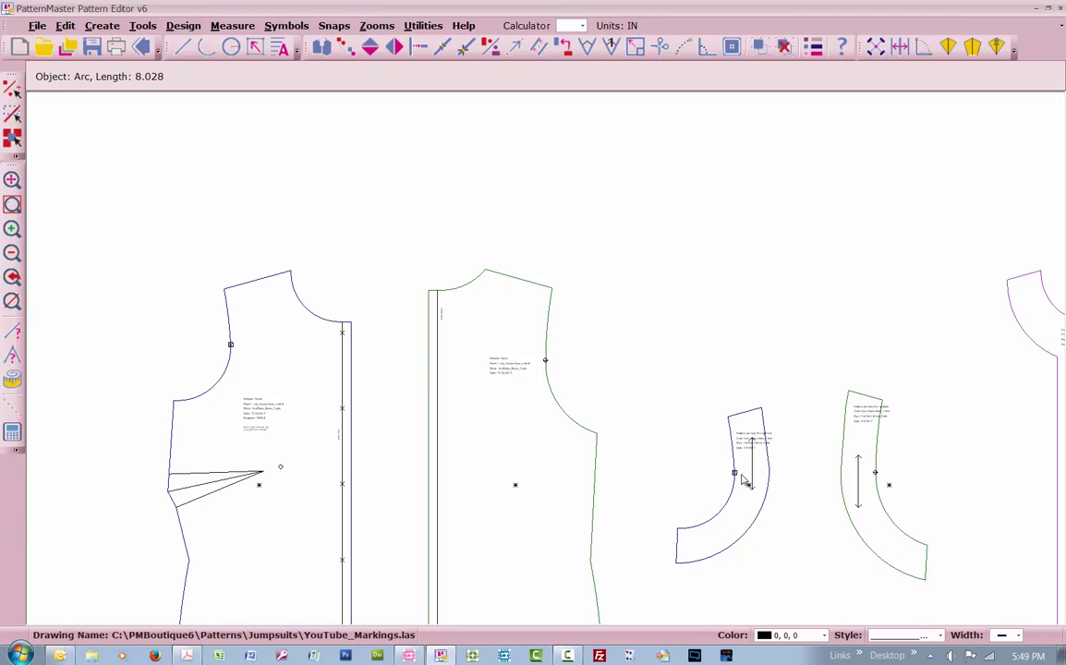
{"action": "scroll", "coordinate": [745, 480], "scroll_direction": "down", "scroll_amount": 4}
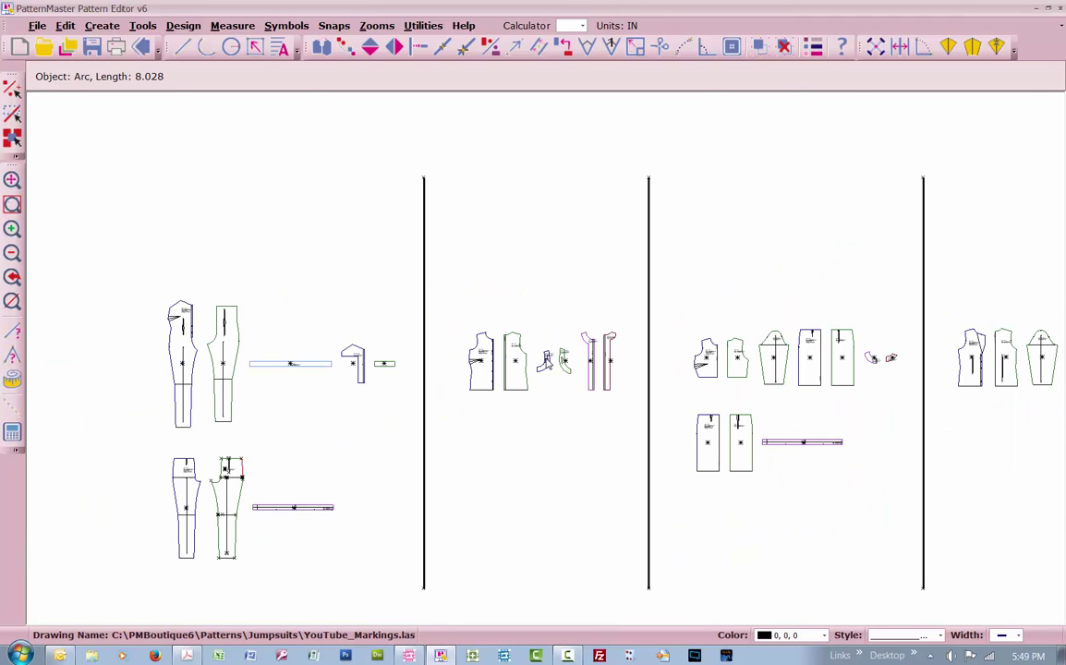
- Zoom to the sleeve pattern piece, select it and display its point markers
{"action": "scroll", "coordinate": [542, 364], "scroll_direction": "up", "scroll_amount": 2}
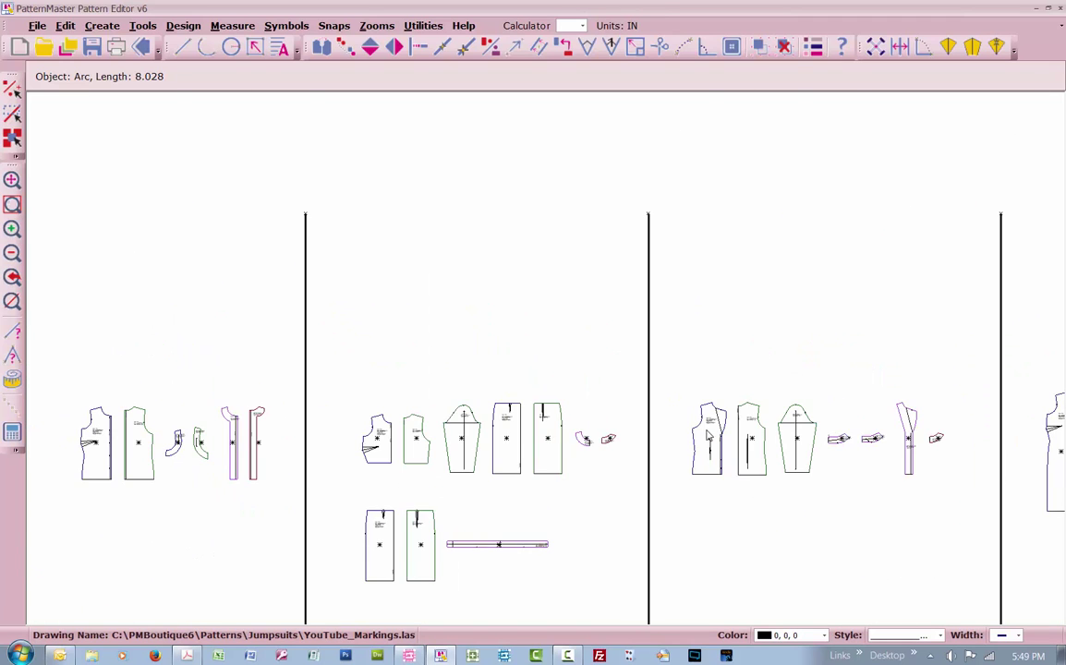
{"action": "scroll", "coordinate": [774, 428], "scroll_direction": "up", "scroll_amount": 5}
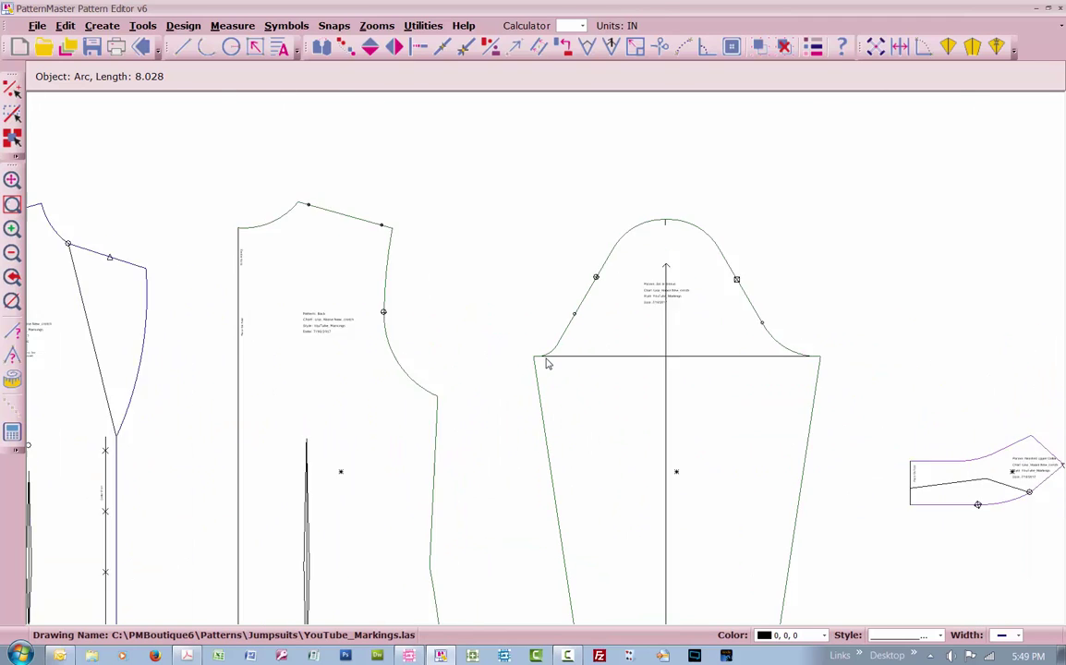
{"action": "scroll", "coordinate": [546, 364], "scroll_direction": "up", "scroll_amount": 1}
{"action": "scroll", "coordinate": [807, 178], "scroll_direction": "up", "scroll_amount": 1}
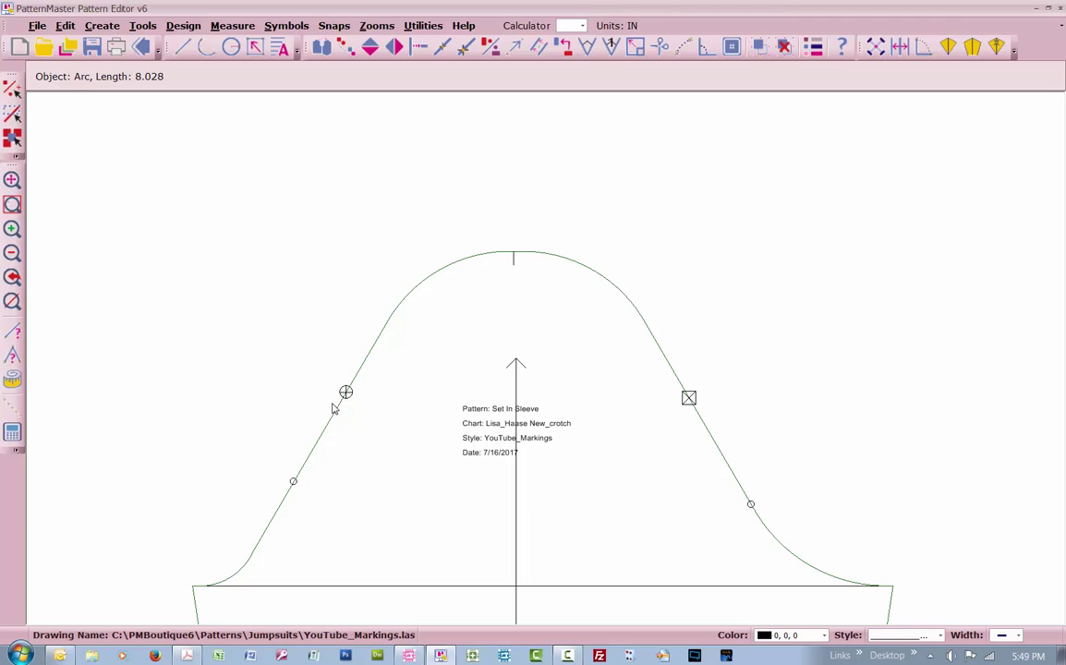
{"action": "scroll", "coordinate": [346, 408], "scroll_direction": "down", "scroll_amount": 1}
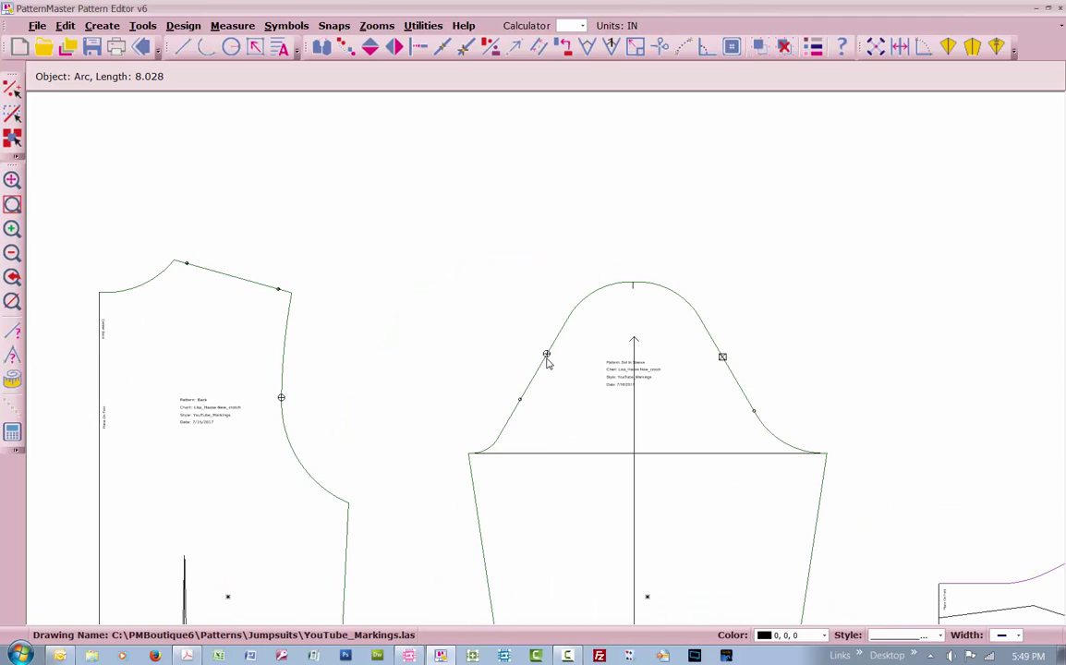
{"action": "scroll", "coordinate": [545, 359], "scroll_direction": "down", "scroll_amount": 1}
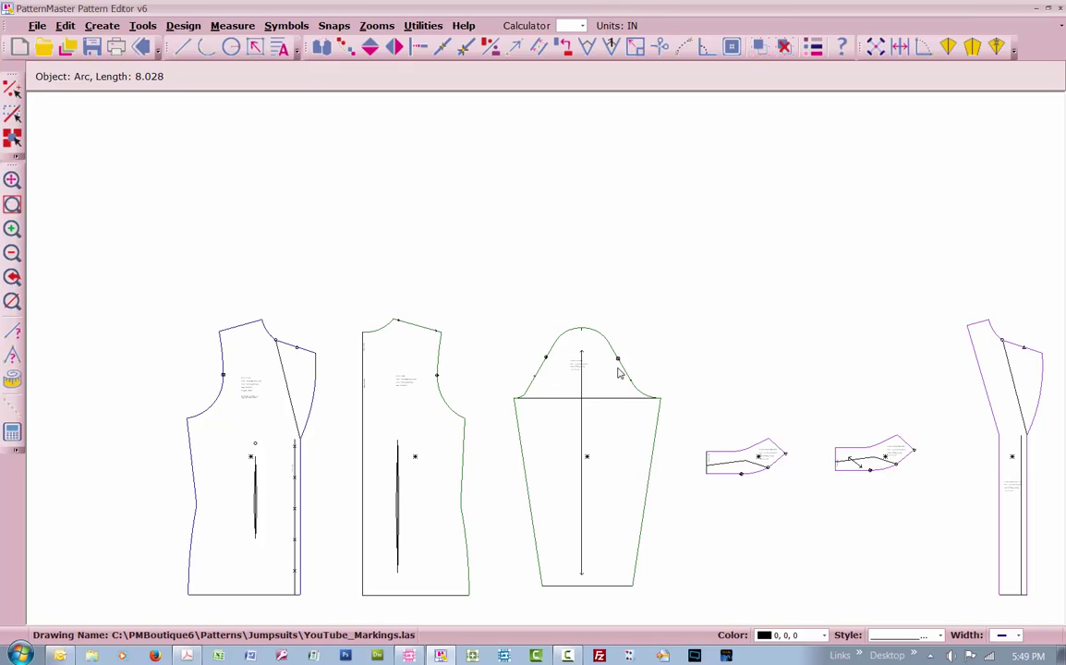
{"action": "left_click", "coordinate": [649, 499]}
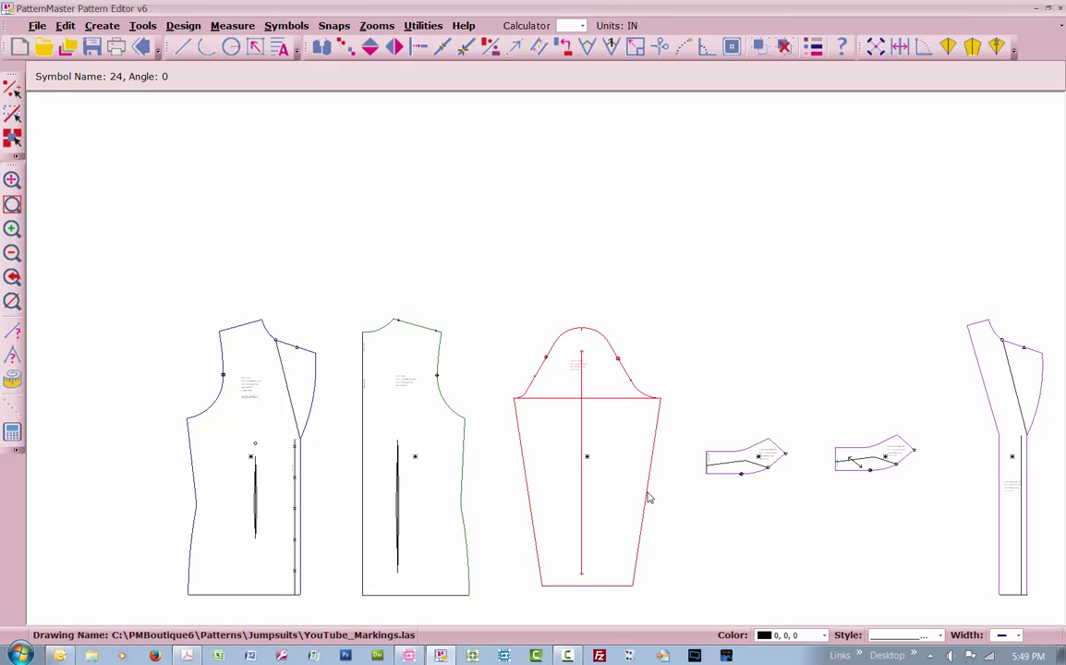
{"action": "right_click", "coordinate": [648, 499]}
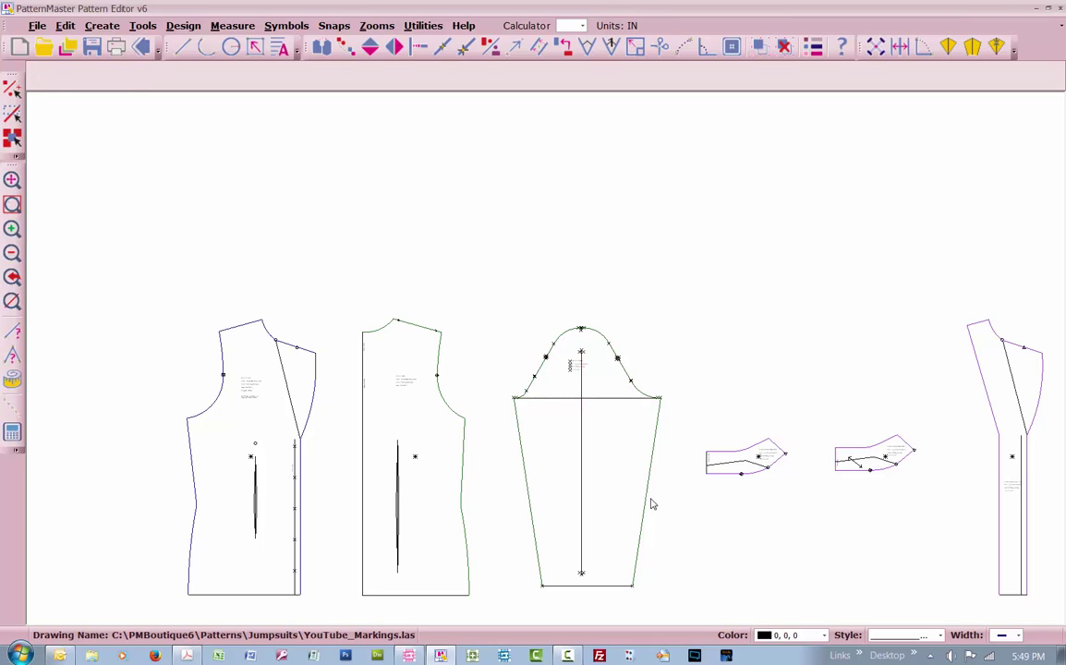
- Mark the midpoints of the sleeve's left and right 17-in underarm seams
{"action": "left_click", "coordinate": [647, 509]}
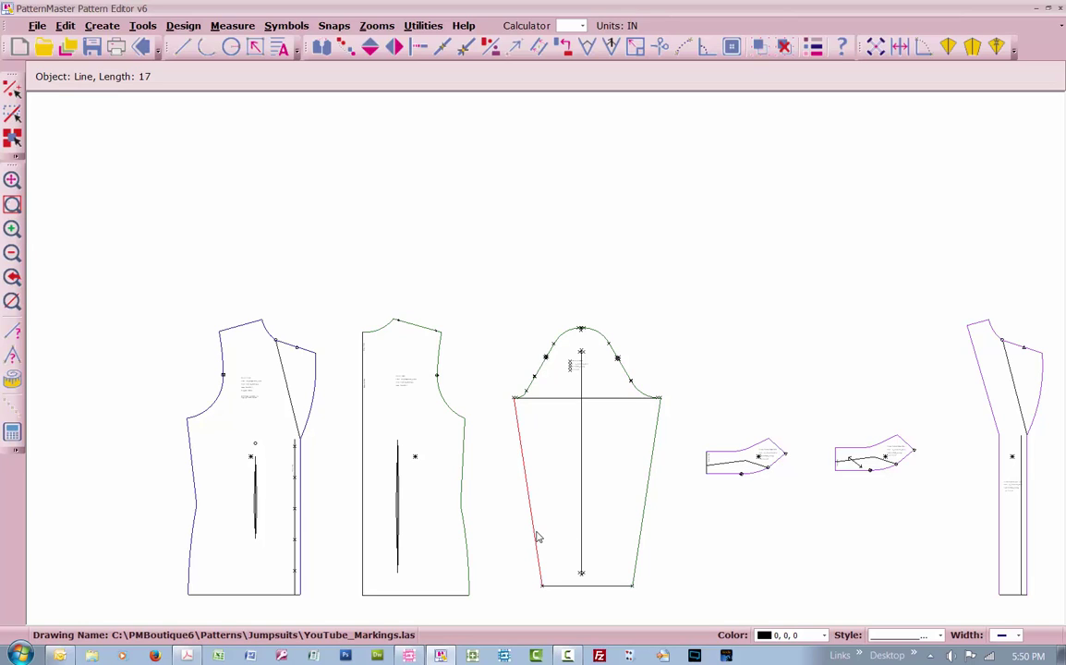
{"action": "type", "text": "L"}
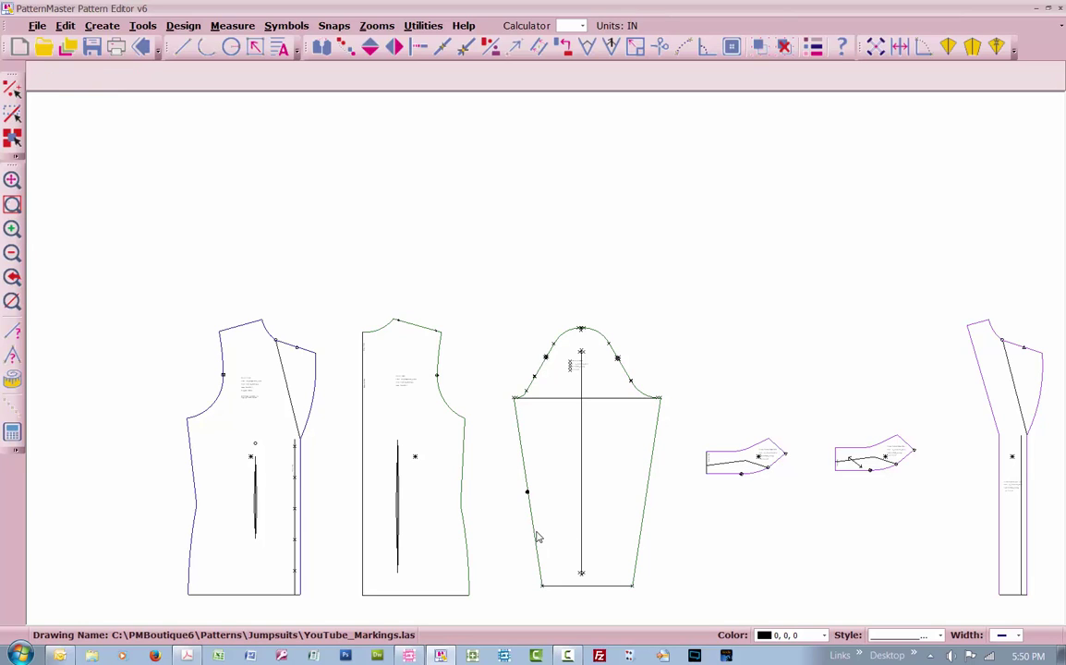
{"action": "left_click", "coordinate": [640, 511]}
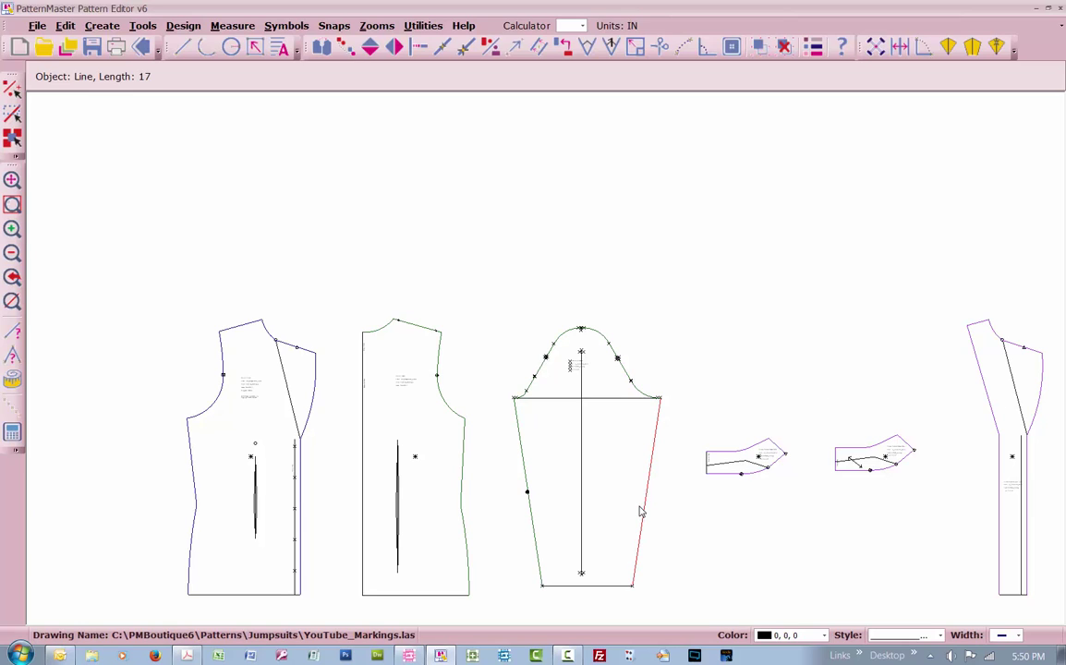
{"action": "key", "text": "Return"}
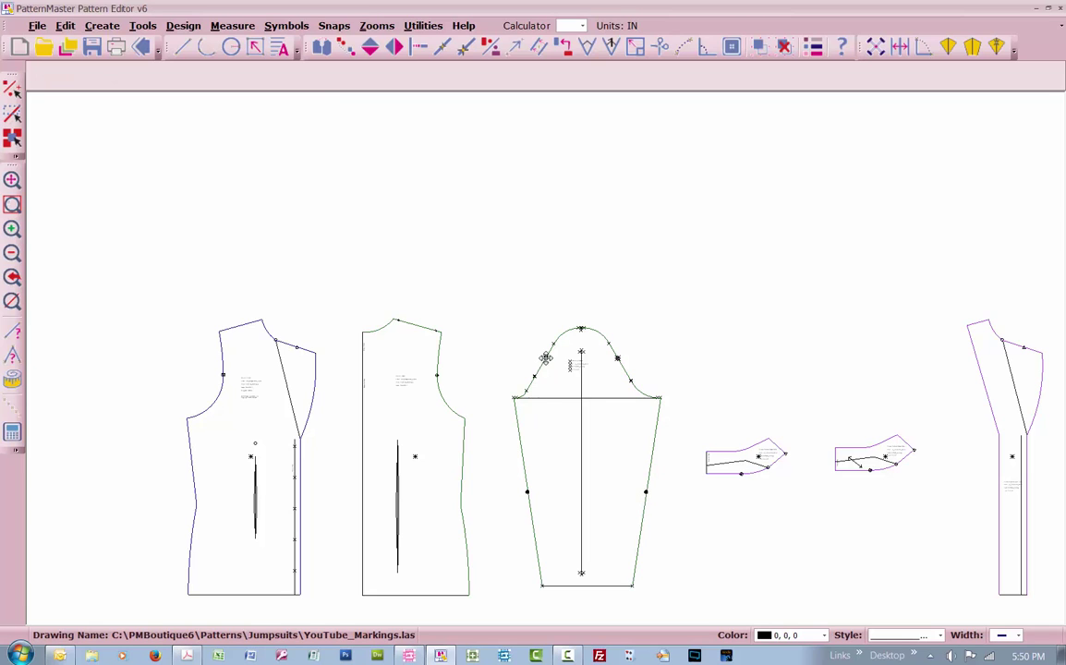
- Draw 0.25-in notch lines inward from the right and left underarm seam midpoints
{"action": "scroll", "coordinate": [545, 357], "scroll_direction": "up", "scroll_amount": 2}
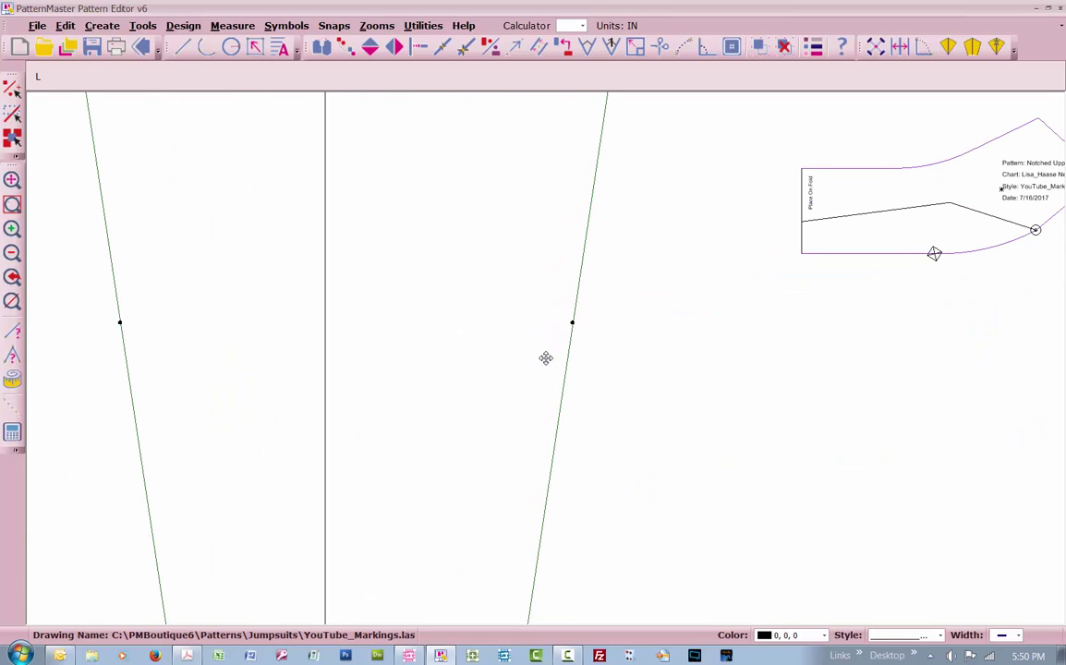
{"action": "key", "text": "Return"}
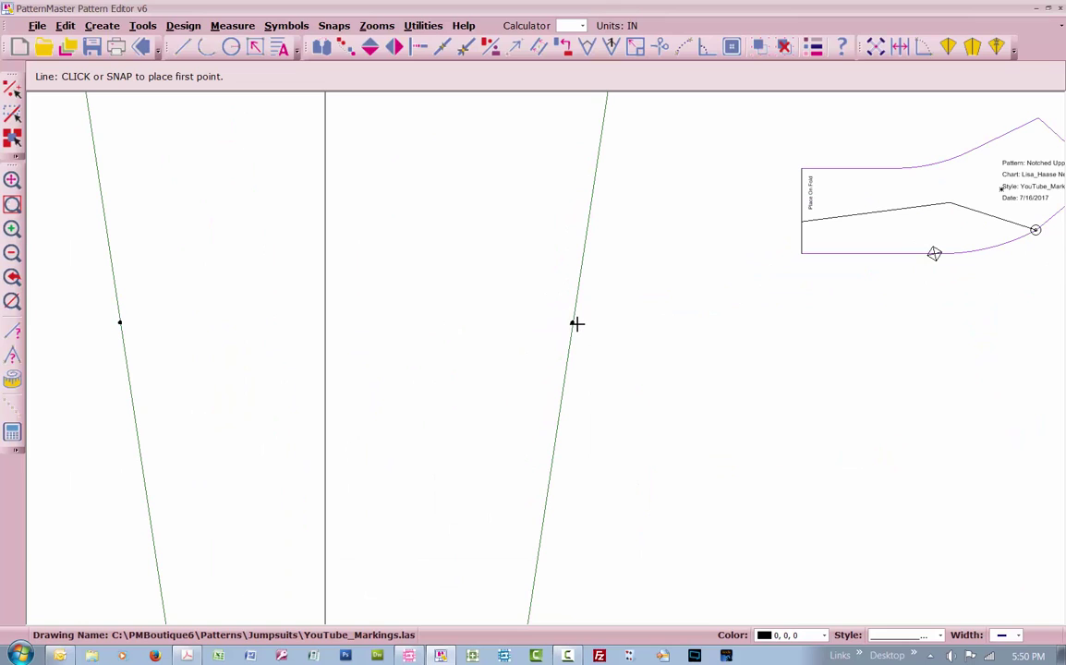
{"action": "left_click", "coordinate": [571, 323]}
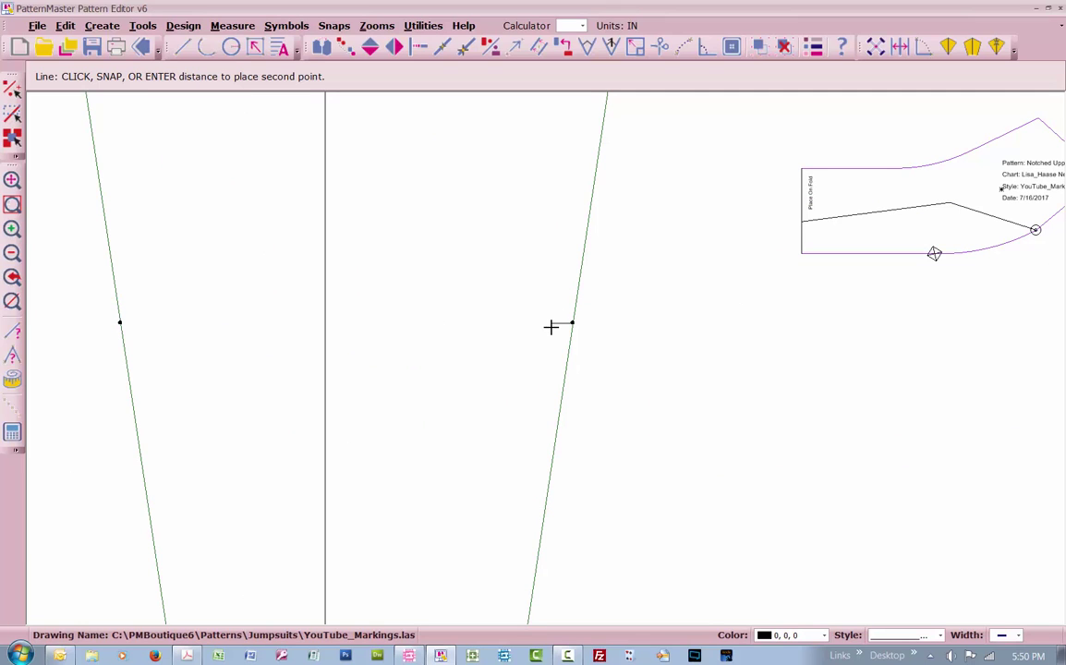
{"action": "type", "text": ".25"}
{"action": "key", "text": "Return"}
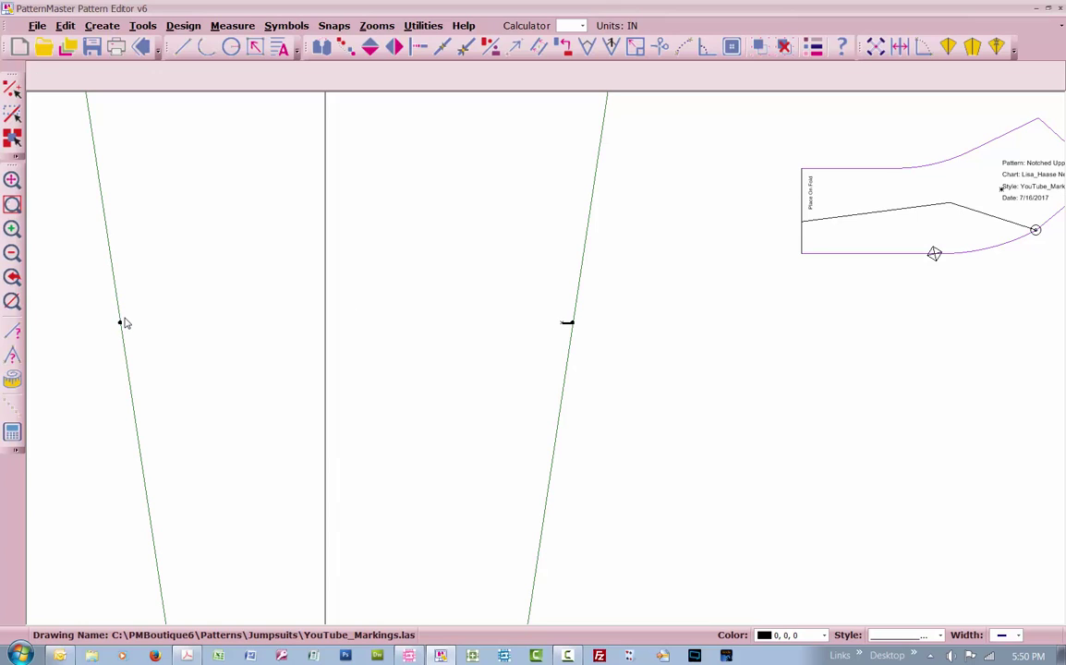
{"action": "key", "text": "Return"}
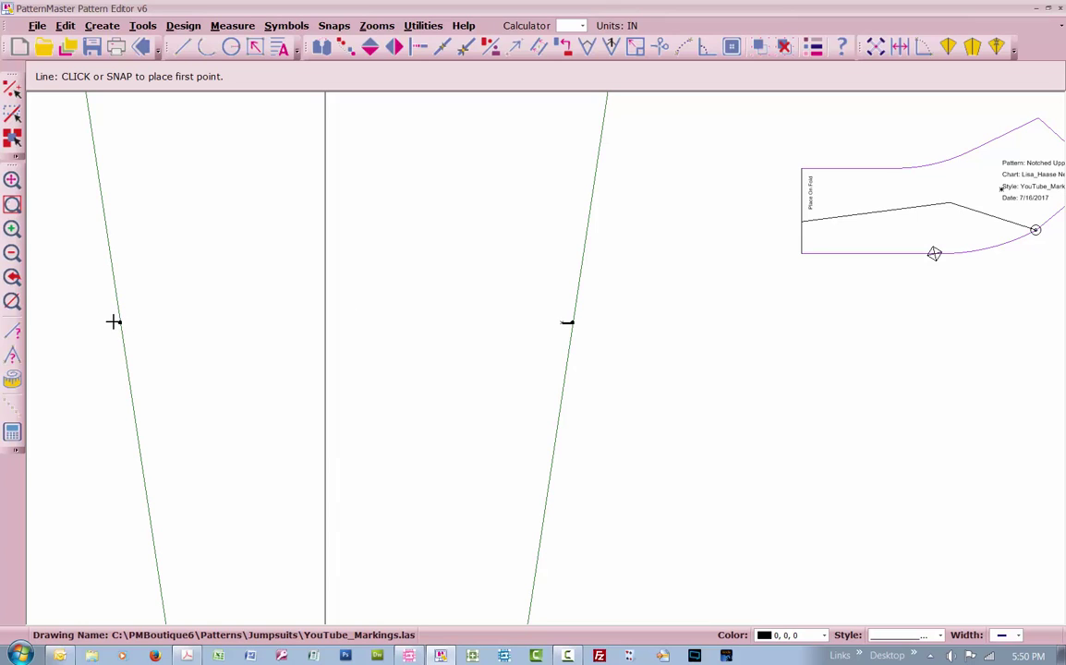
{"action": "left_click", "coordinate": [118, 322]}
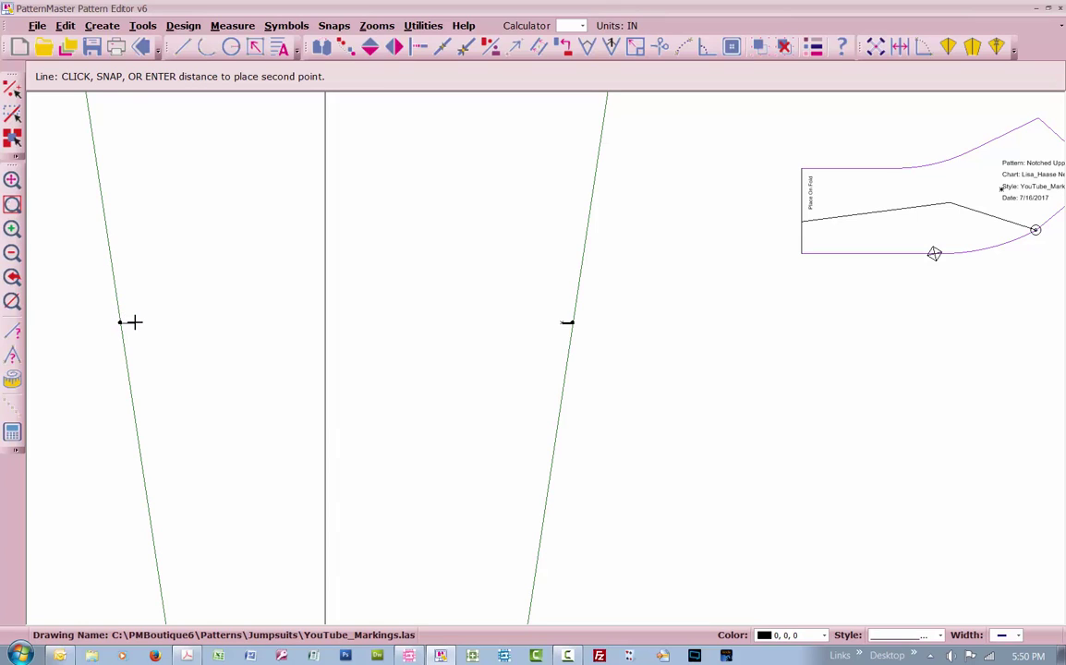
{"action": "type", "text": ".25"}
{"action": "key", "text": "Return"}
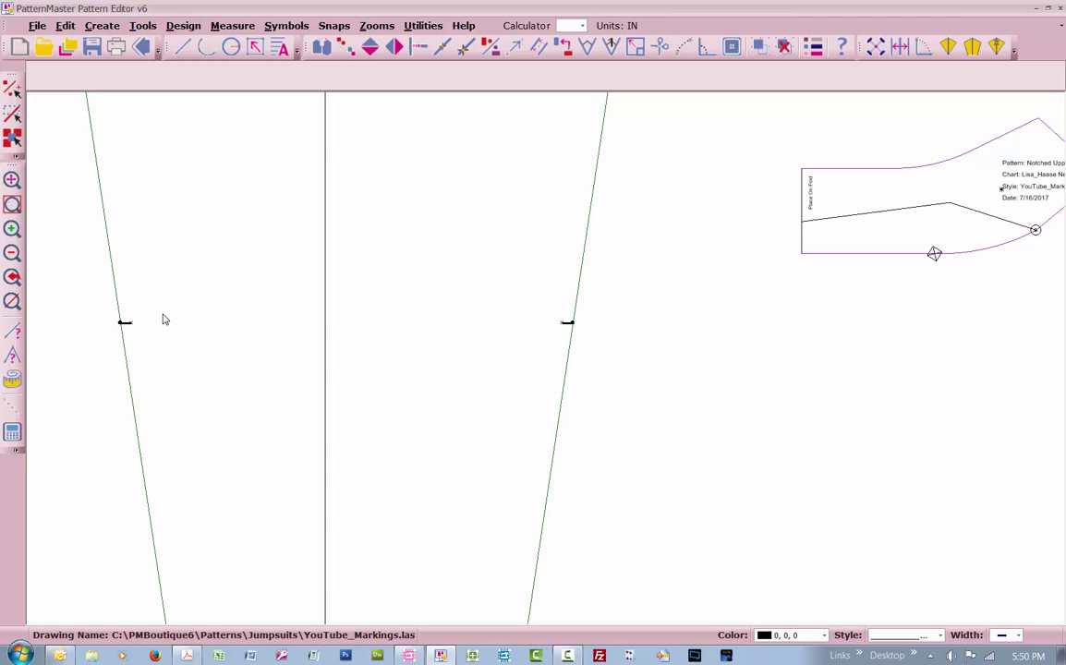
- Zoom in on the back bodice and select it to show its two shoulder-seam marks
{"action": "scroll", "coordinate": [545, 358], "scroll_direction": "down", "scroll_amount": 3}
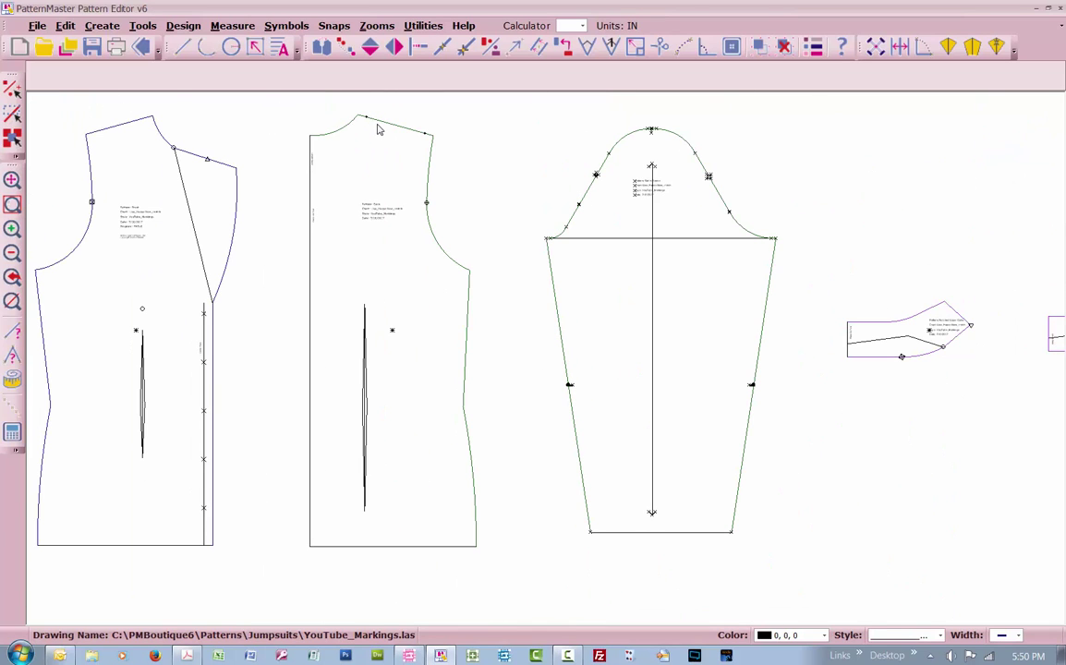
{"action": "scroll", "coordinate": [546, 361], "scroll_direction": "up", "scroll_amount": 2}
{"action": "scroll", "coordinate": [544, 360], "scroll_direction": "up", "scroll_amount": 2}
{"action": "scroll", "coordinate": [545, 362], "scroll_direction": "up", "scroll_amount": 1}
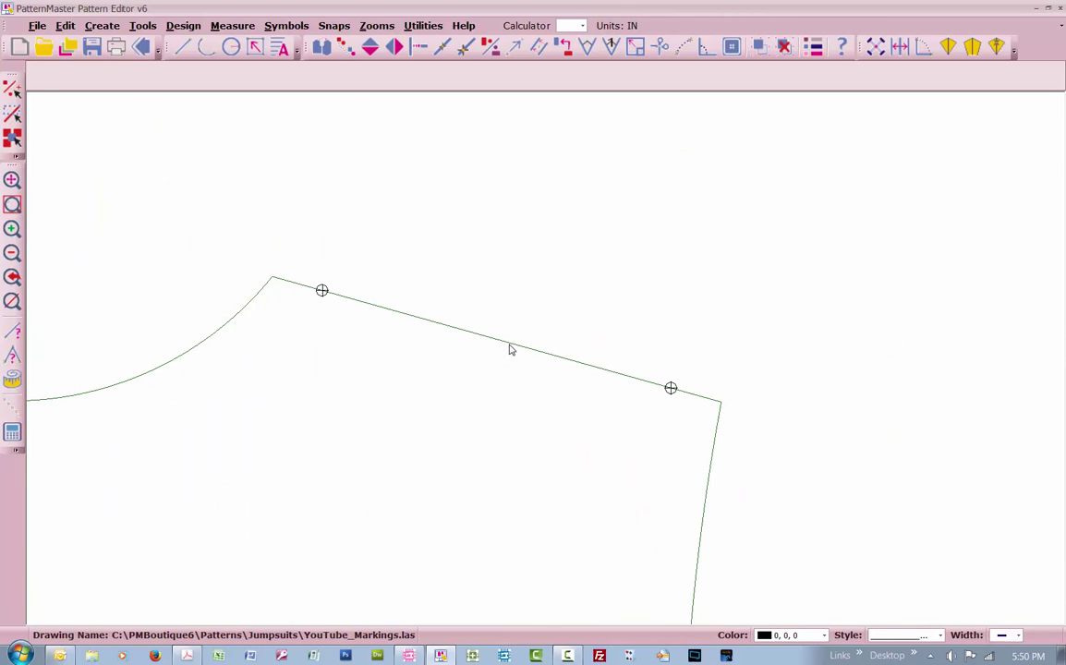
{"action": "left_click", "coordinate": [510, 350]}
{"action": "key", "text": "Escape"}
{"action": "scroll", "coordinate": [260, 289], "scroll_direction": "down", "scroll_amount": 3}
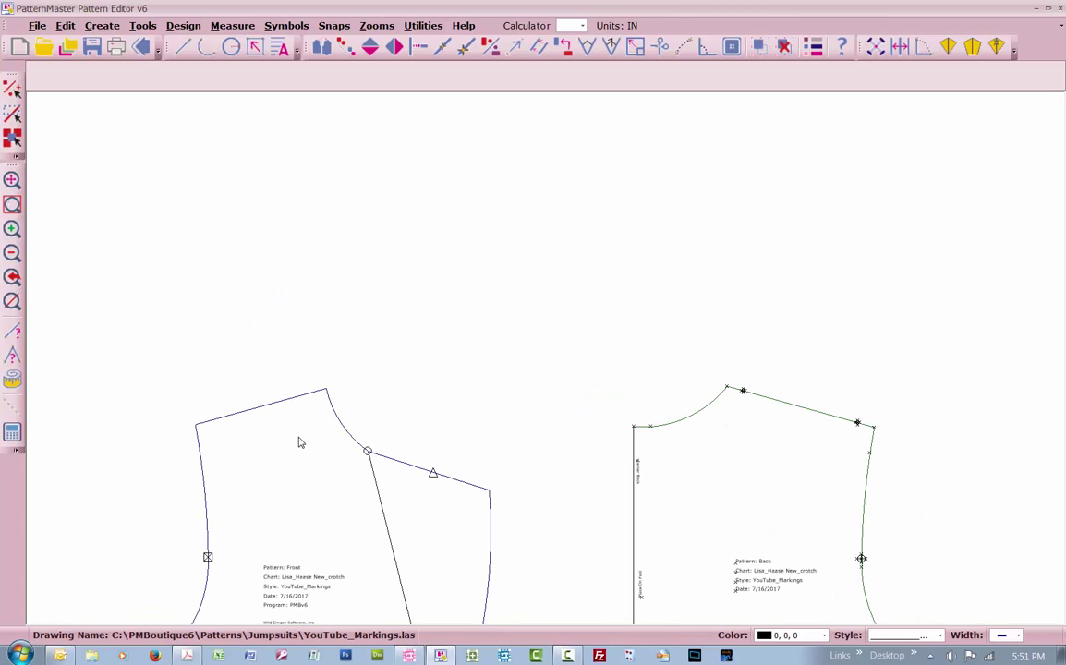
- Rotate the front piece (RO) about its shoulder corner to a new angle
{"action": "left_click", "coordinate": [306, 511]}
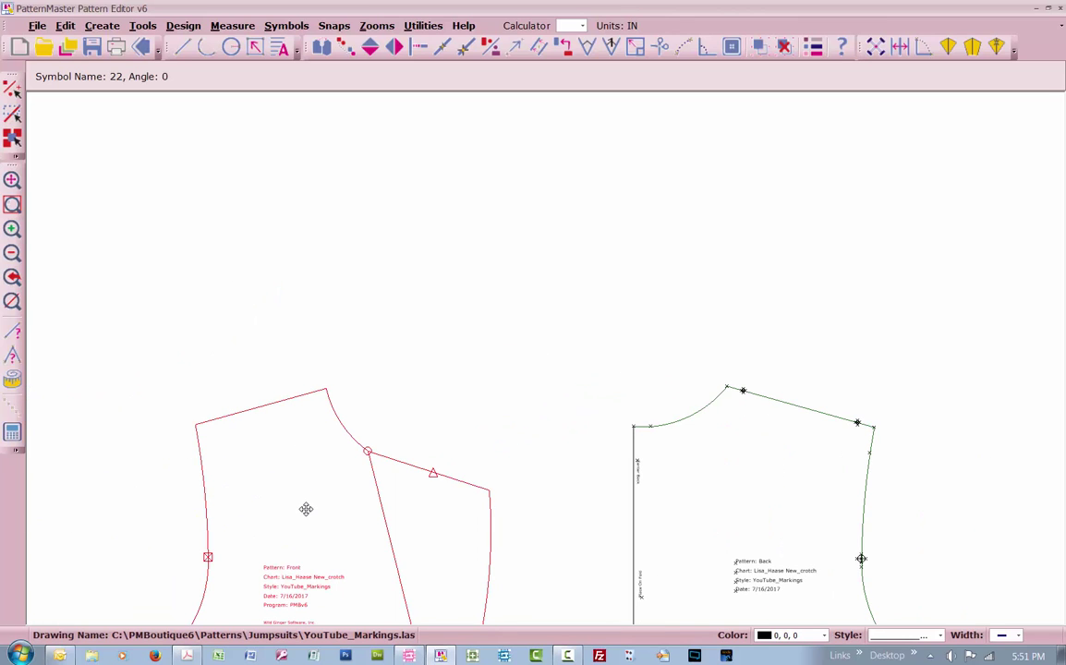
{"action": "key", "text": "r"}
{"action": "key", "text": "o"}
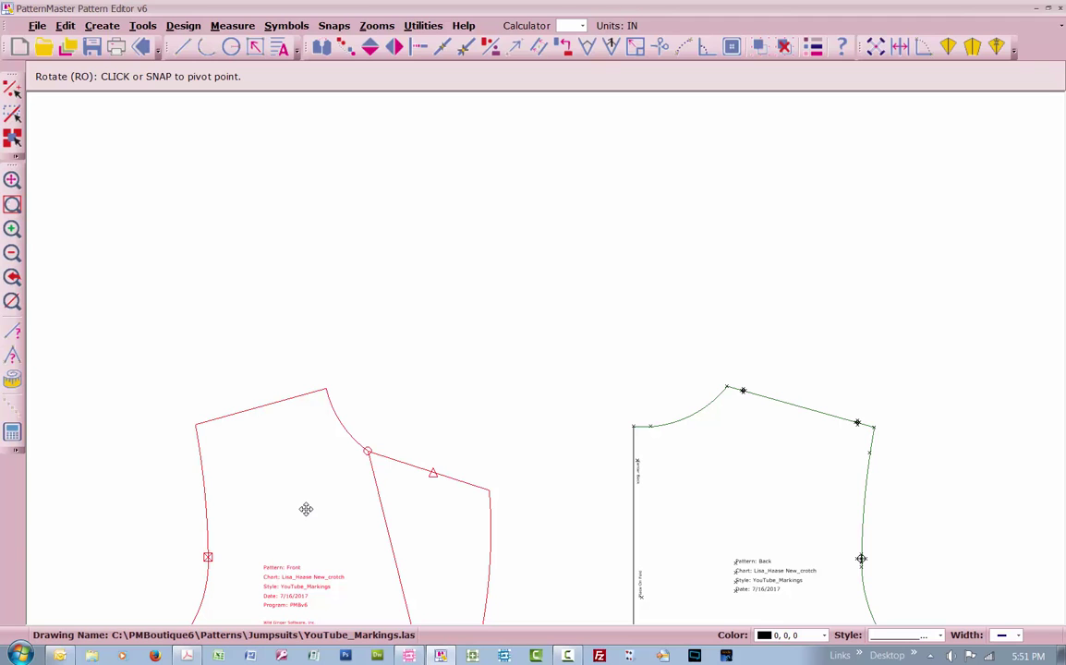
{"action": "left_click", "coordinate": [324, 386]}
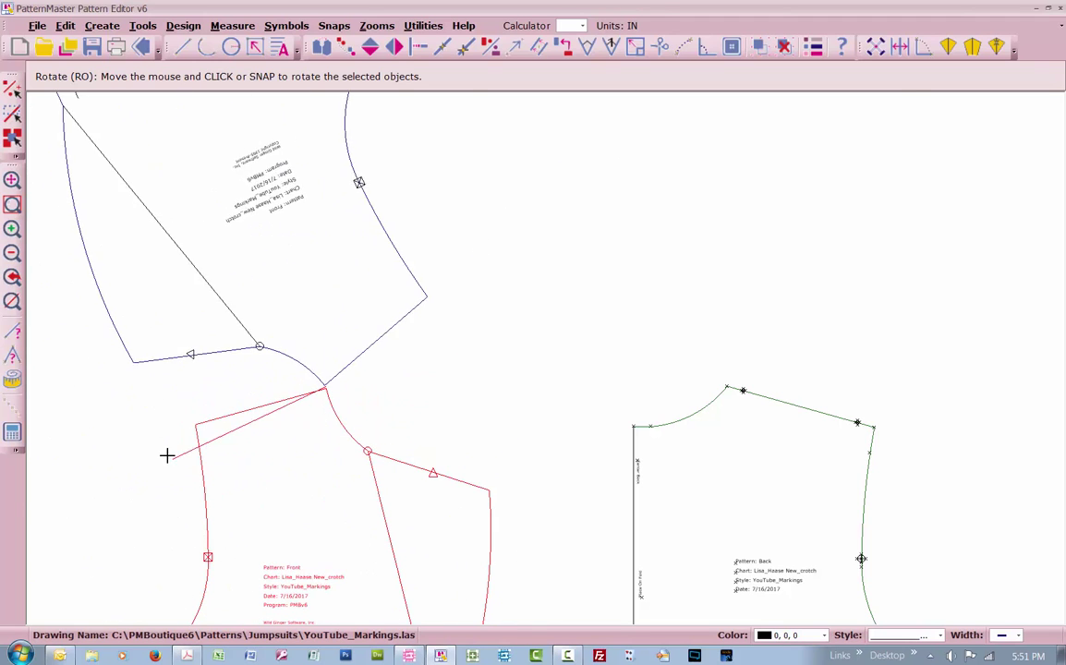
{"action": "left_click", "coordinate": [106, 233]}
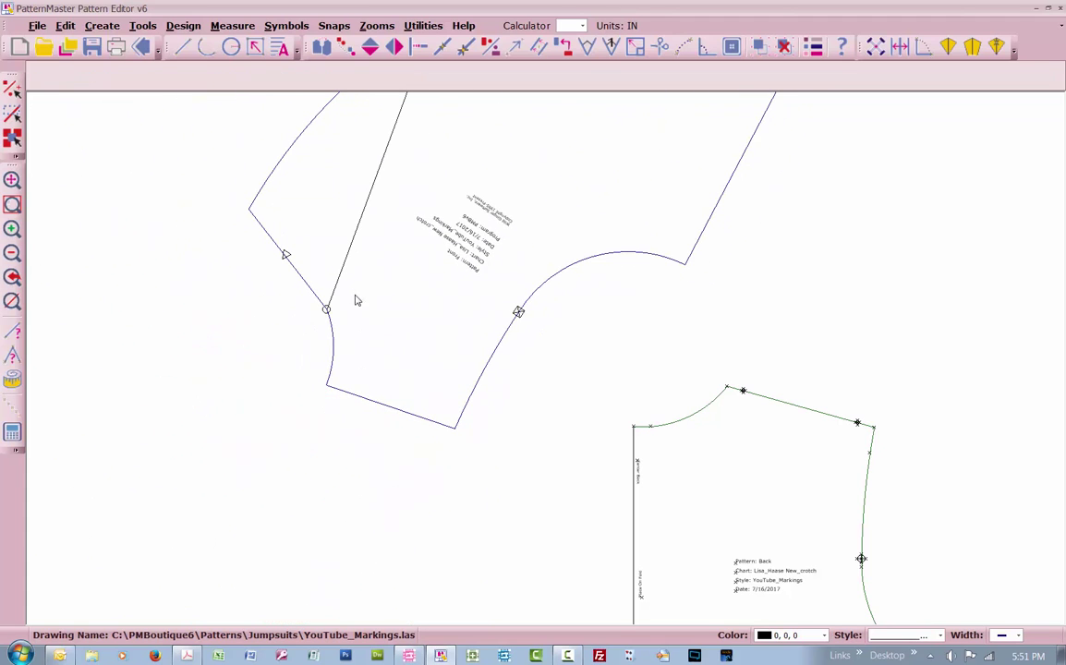
- Move the front piece so its shoulder corner meets the back's, then rotate about that corner
{"action": "left_click", "coordinate": [392, 334]}
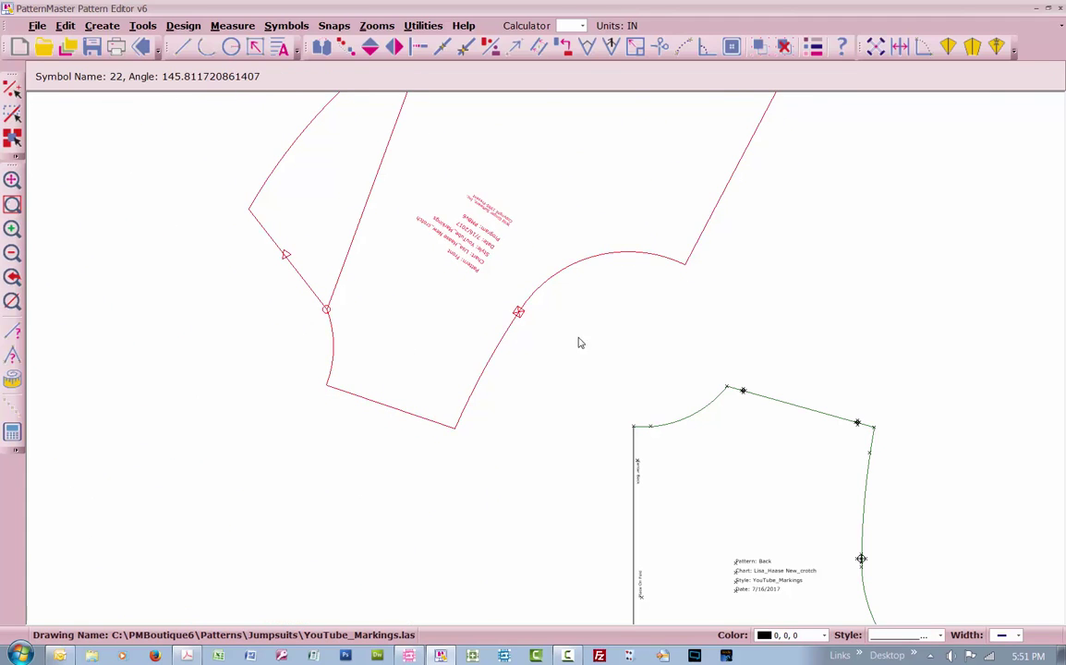
{"action": "left_click", "coordinate": [800, 336]}
{"action": "scroll", "coordinate": [545, 359], "scroll_direction": "up", "scroll_amount": 4}
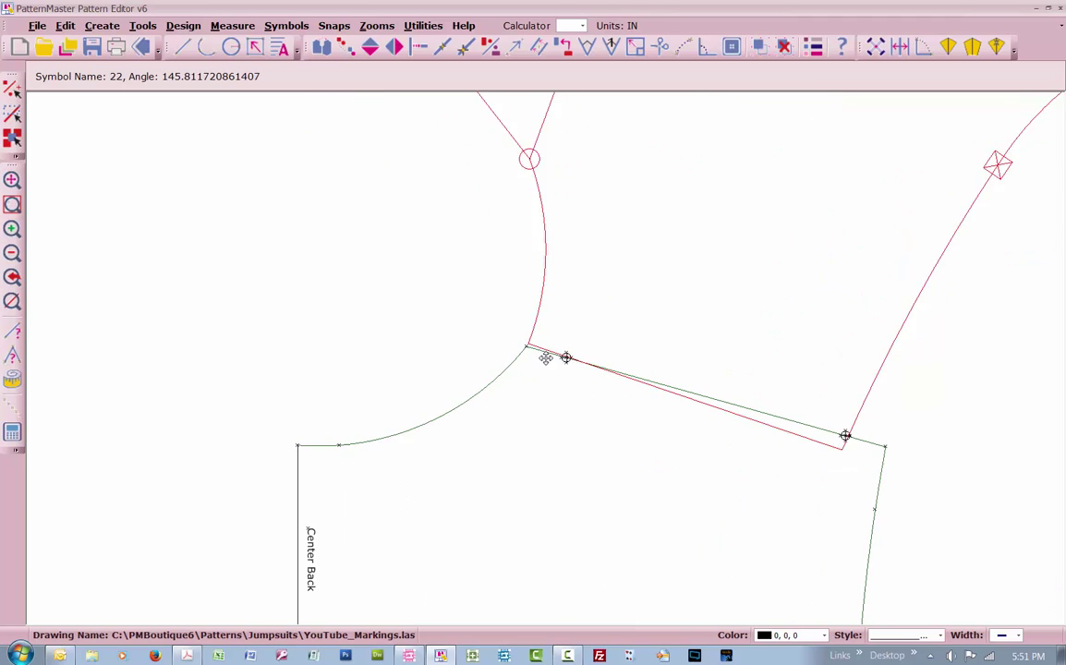
{"action": "scroll", "coordinate": [545, 359], "scroll_direction": "up", "scroll_amount": 5}
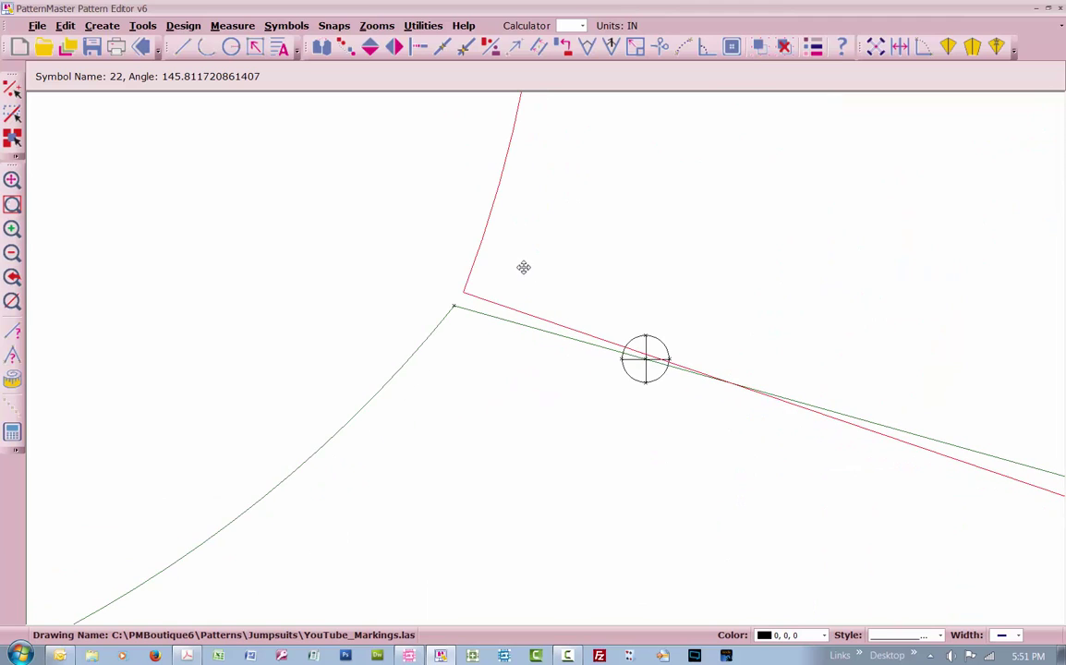
{"action": "left_click", "coordinate": [524, 267]}
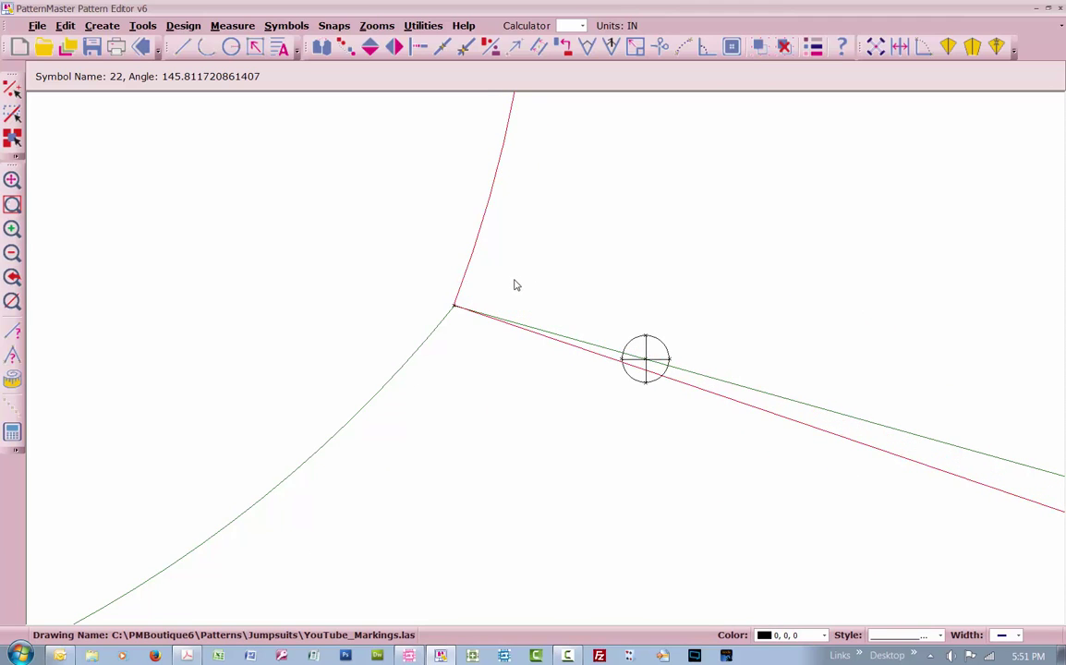
{"action": "left_click_drag", "start_coordinate": [1025, 488], "coordinate": [546, 358]}
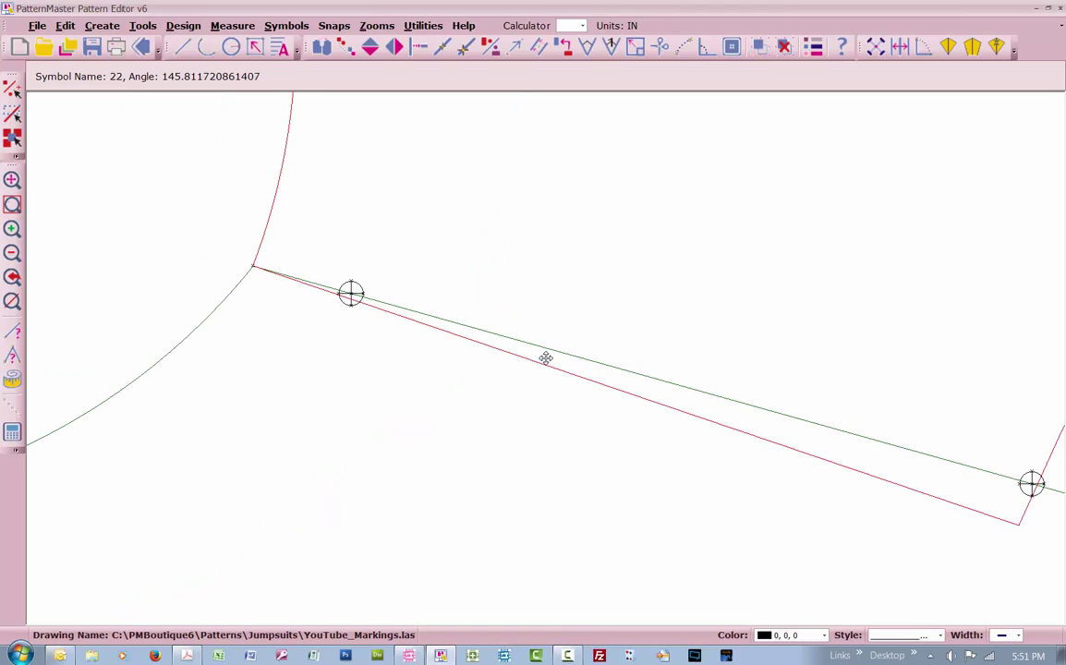
{"action": "type", "text": "ro"}
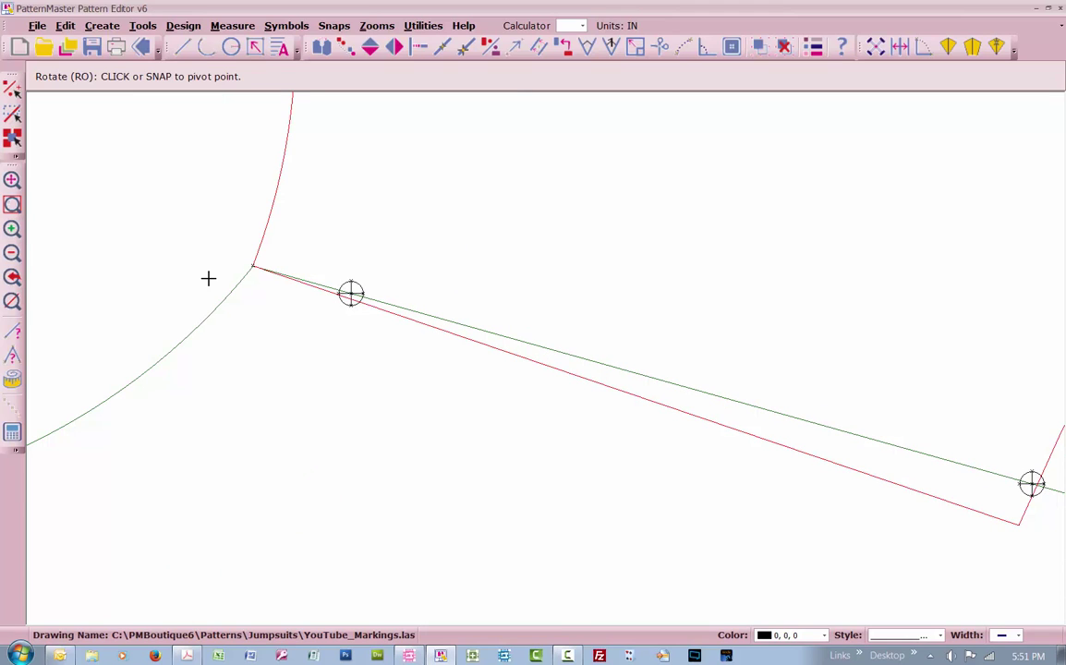
{"action": "left_click", "coordinate": [253, 267]}
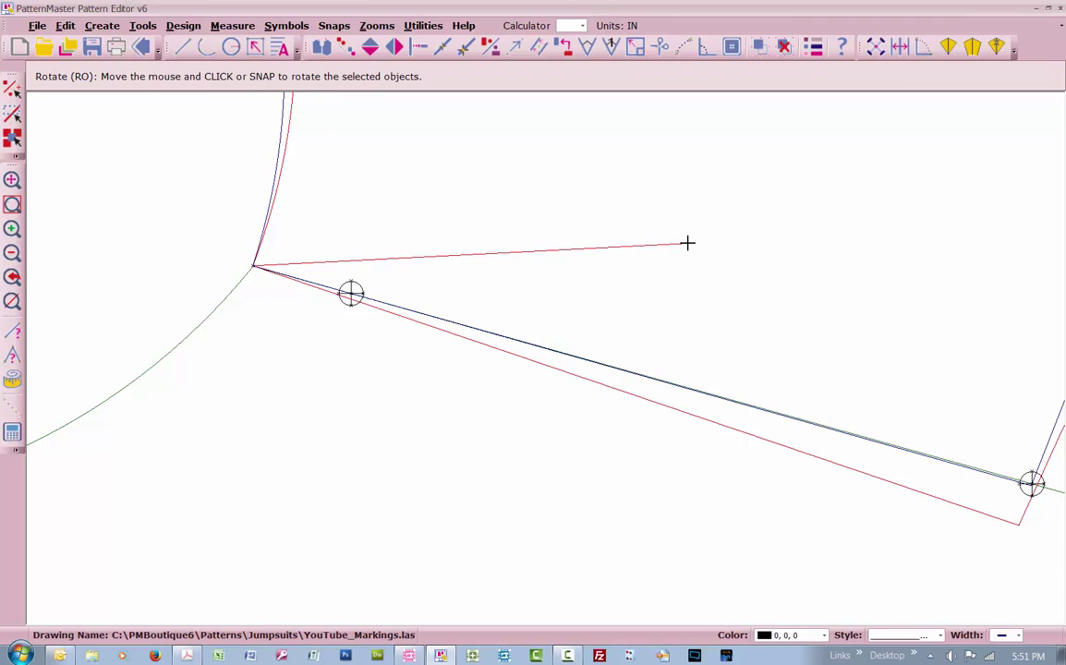
- Turn the front shoulder onto the back shoulder line and measure the 0.507 in offset
{"action": "left_click", "coordinate": [690, 242]}
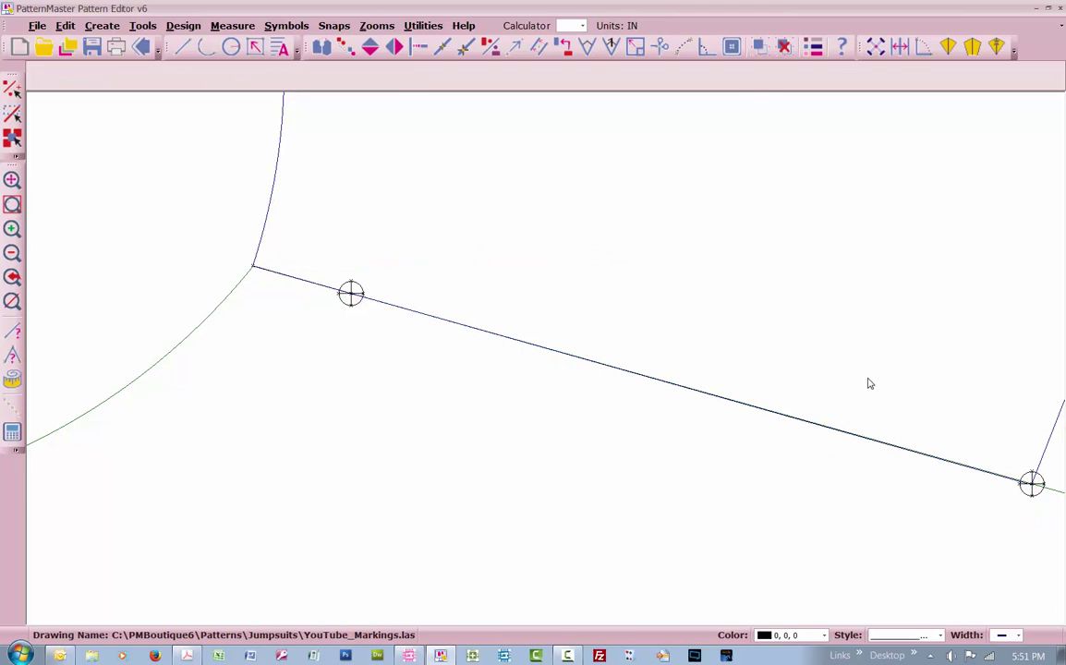
{"action": "scroll", "coordinate": [873, 388], "scroll_direction": "down", "scroll_amount": 2}
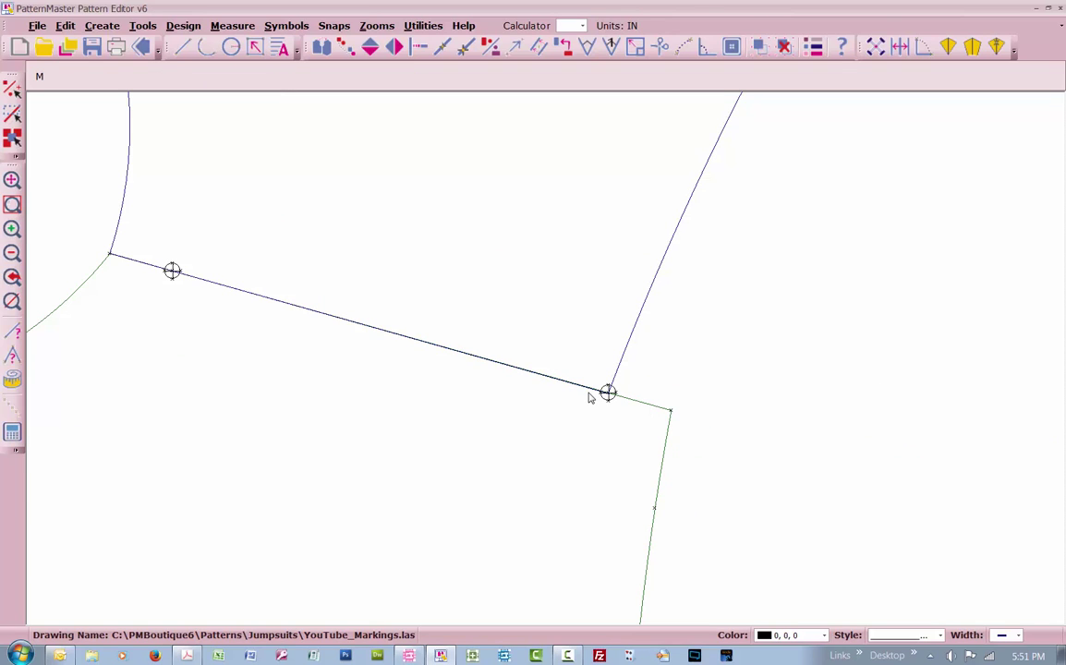
{"action": "key", "text": "s"}
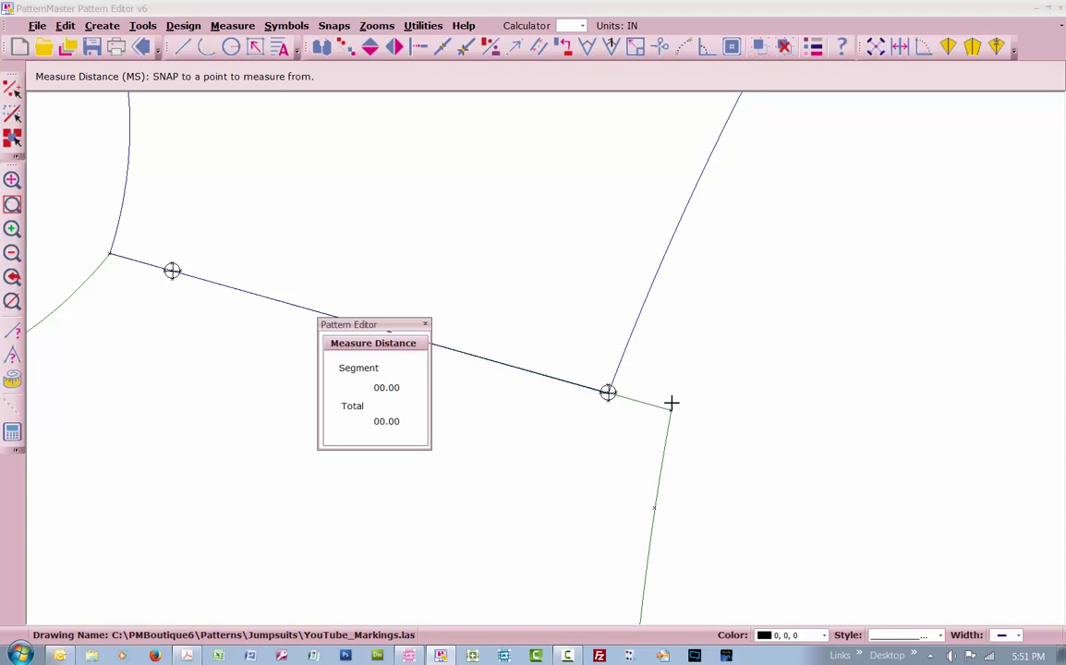
{"action": "left_click", "coordinate": [628, 404]}
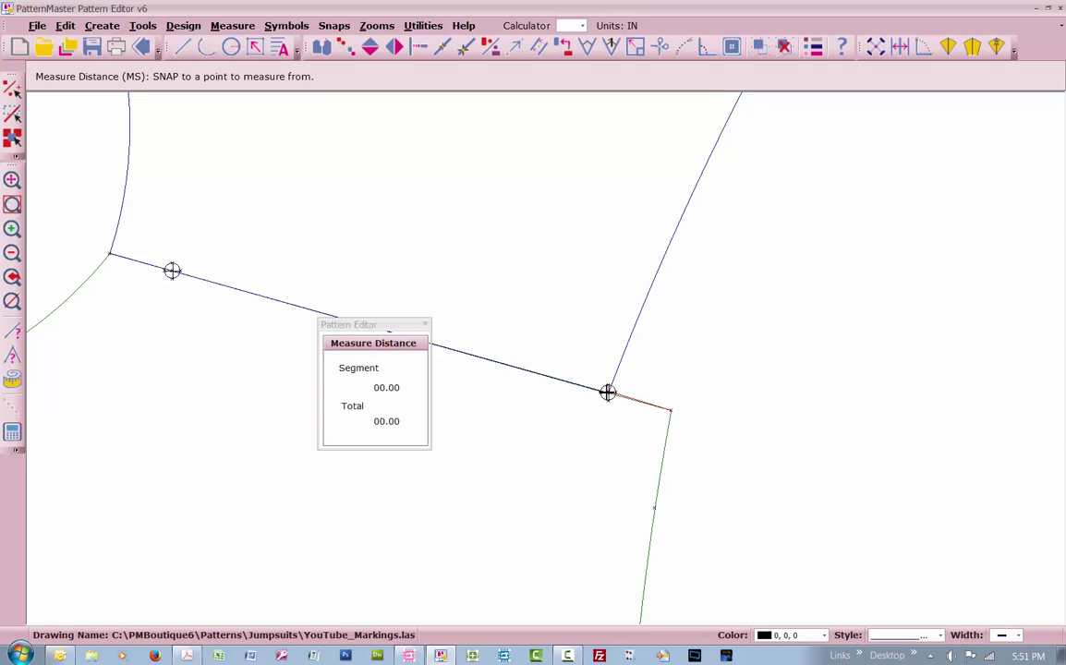
{"action": "left_click", "coordinate": [607, 392]}
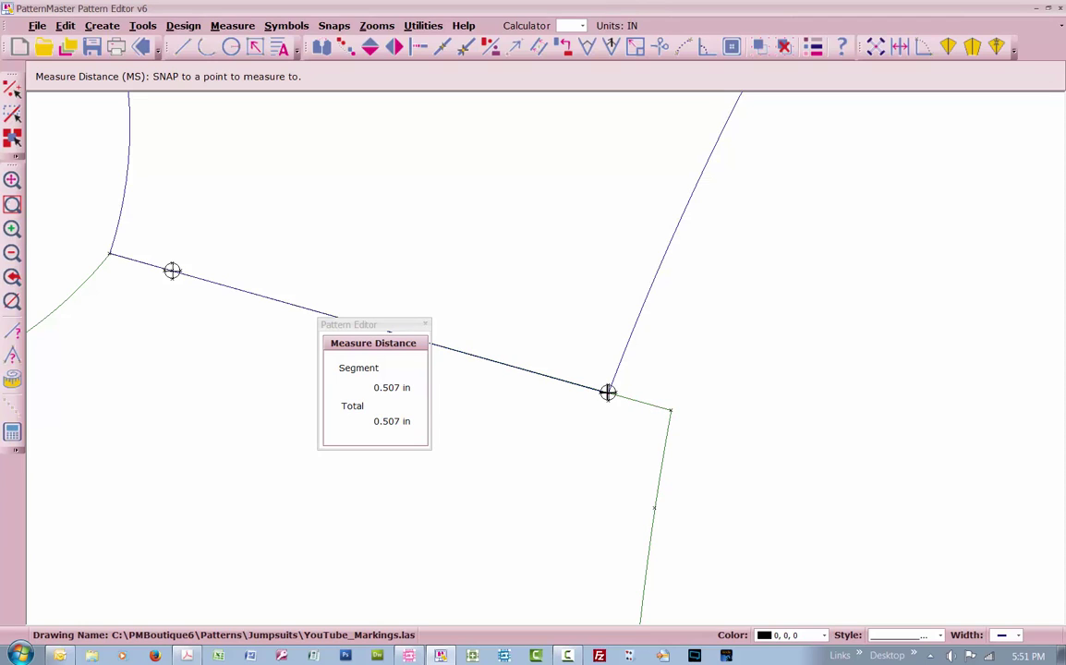
{"action": "key", "text": "Escape"}
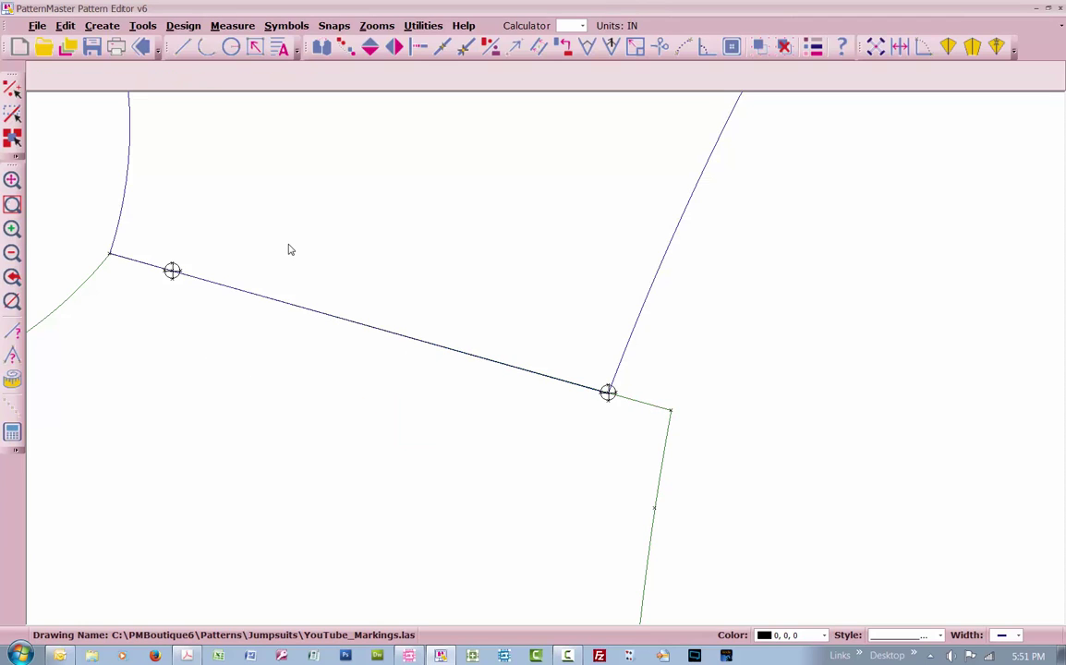
- Undo the move and rotations, returning the front piece to its original place
{"action": "key", "text": "ctrl+z"}
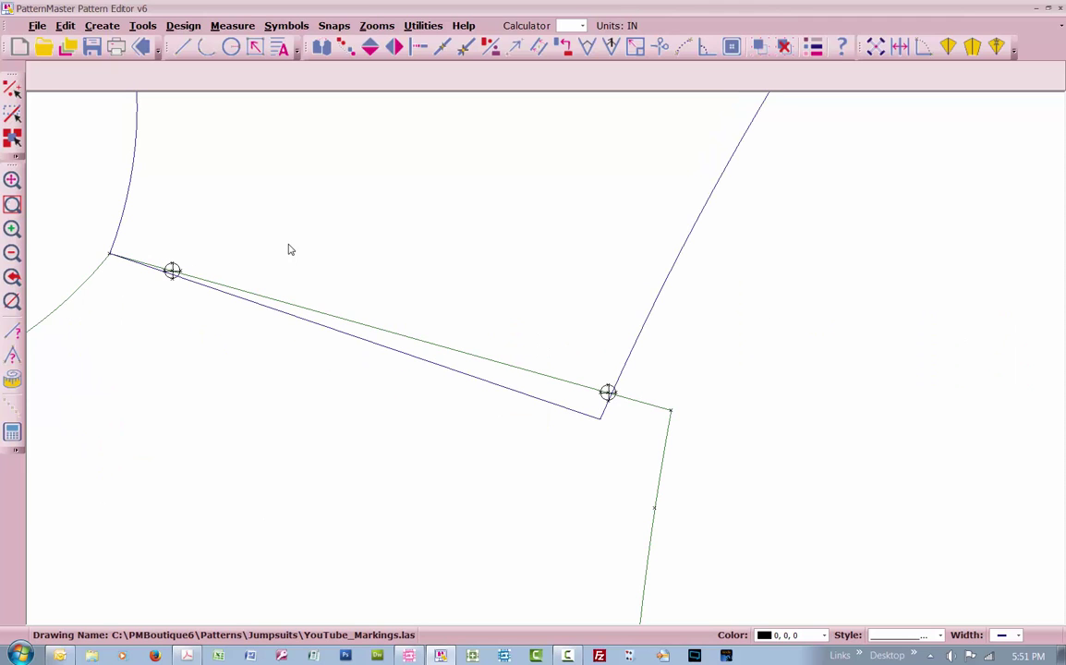
{"action": "key", "text": "ctrl+z"}
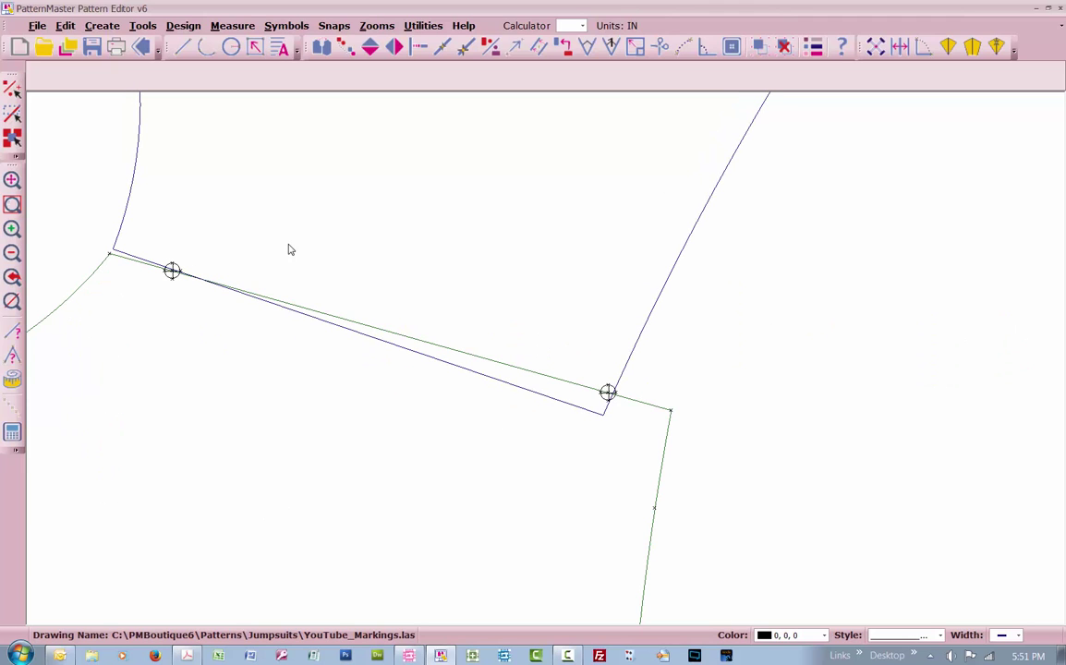
{"action": "key", "text": "ctrl+z"}
{"action": "key", "text": "ctrl+z"}
{"action": "key", "text": "ctrl+z"}
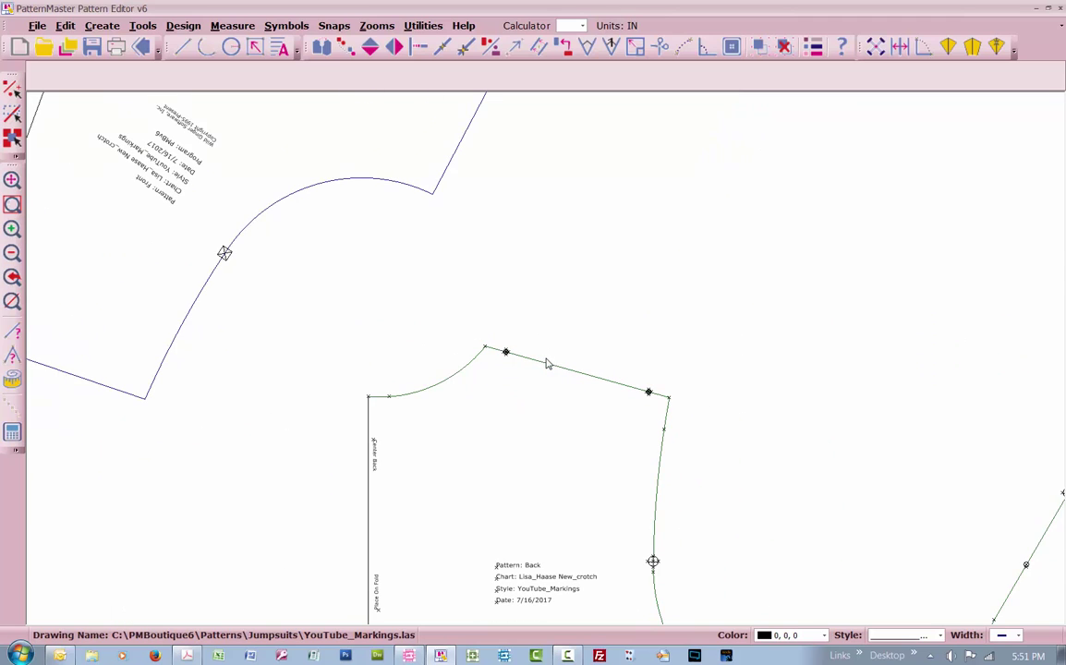
- Check the lengths of the back and front shoulder seam lines
{"action": "scroll", "coordinate": [547, 364], "scroll_direction": "down", "scroll_amount": 5}
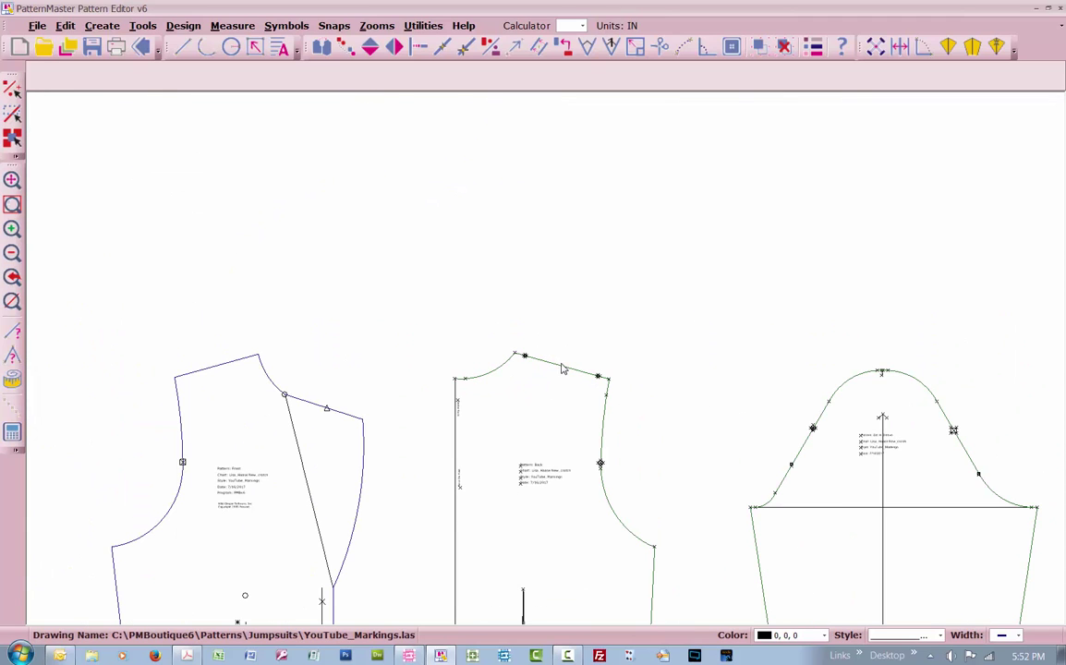
{"action": "left_click", "coordinate": [562, 367]}
{"action": "left_click", "coordinate": [220, 373]}
{"action": "key", "text": "Escape"}
{"action": "left_click", "coordinate": [219, 373]}
{"action": "type", "text": "L"}
{"action": "left_click", "coordinate": [570, 369]}
{"action": "type", "text": "L"}
- Draw short notch lines across the back and front shoulder seams
{"action": "key", "text": "Return"}
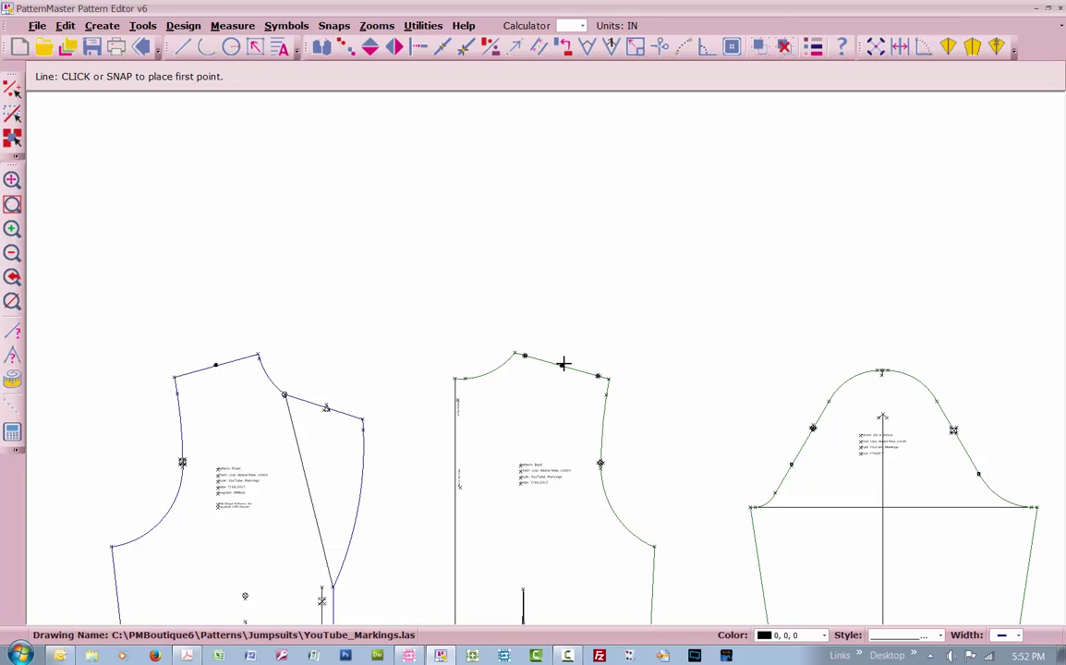
{"action": "left_click", "coordinate": [561, 367]}
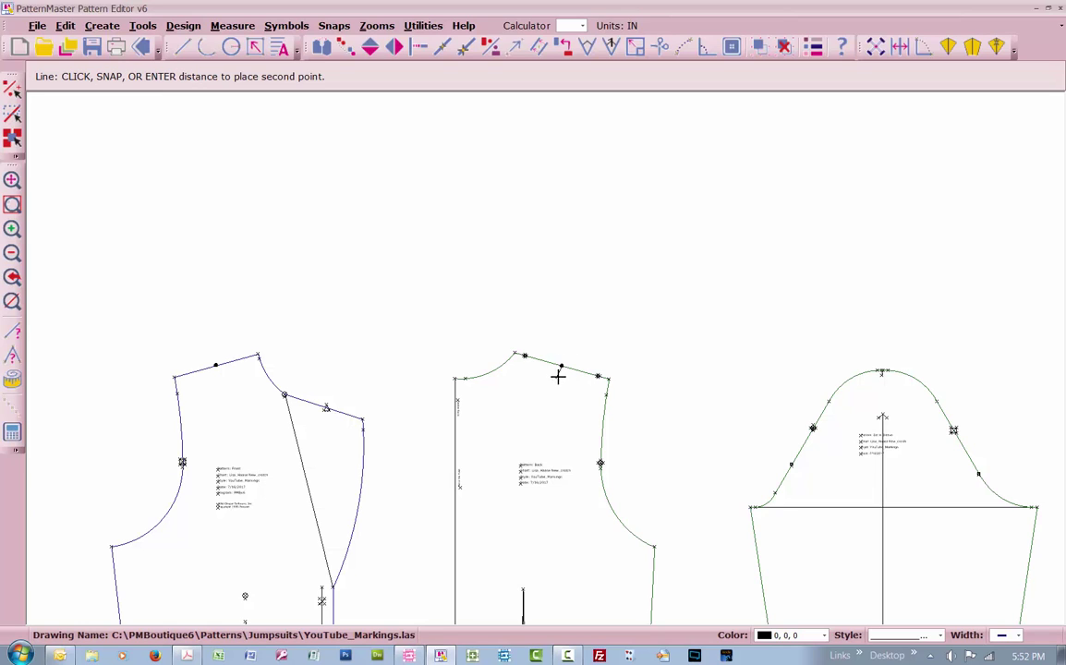
{"action": "left_click", "coordinate": [559, 375]}
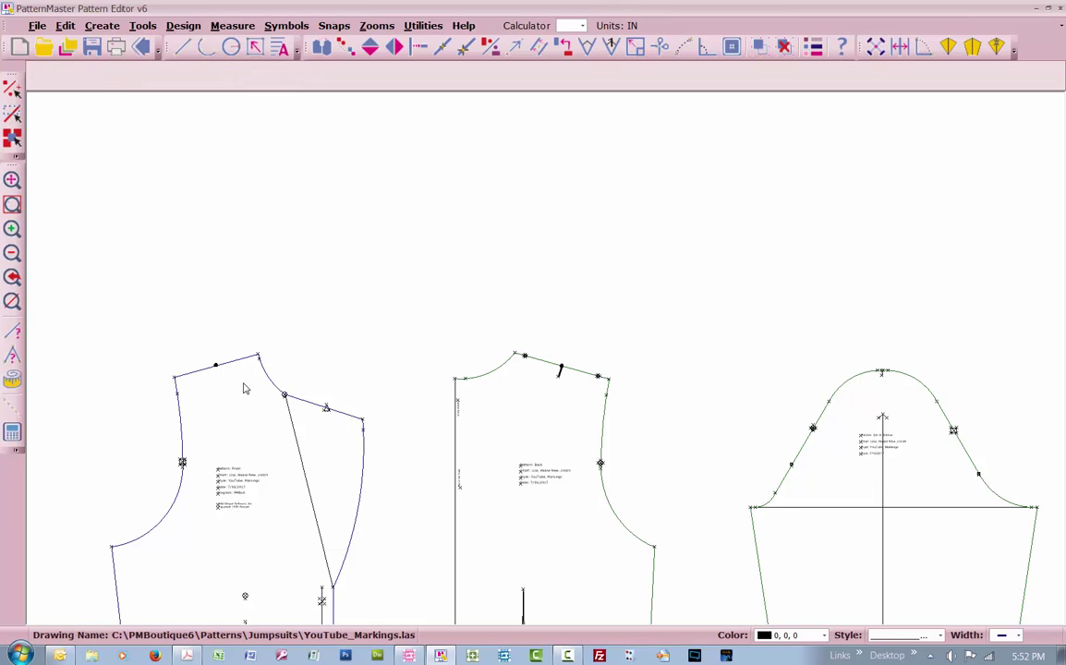
{"action": "left_click", "coordinate": [215, 364]}
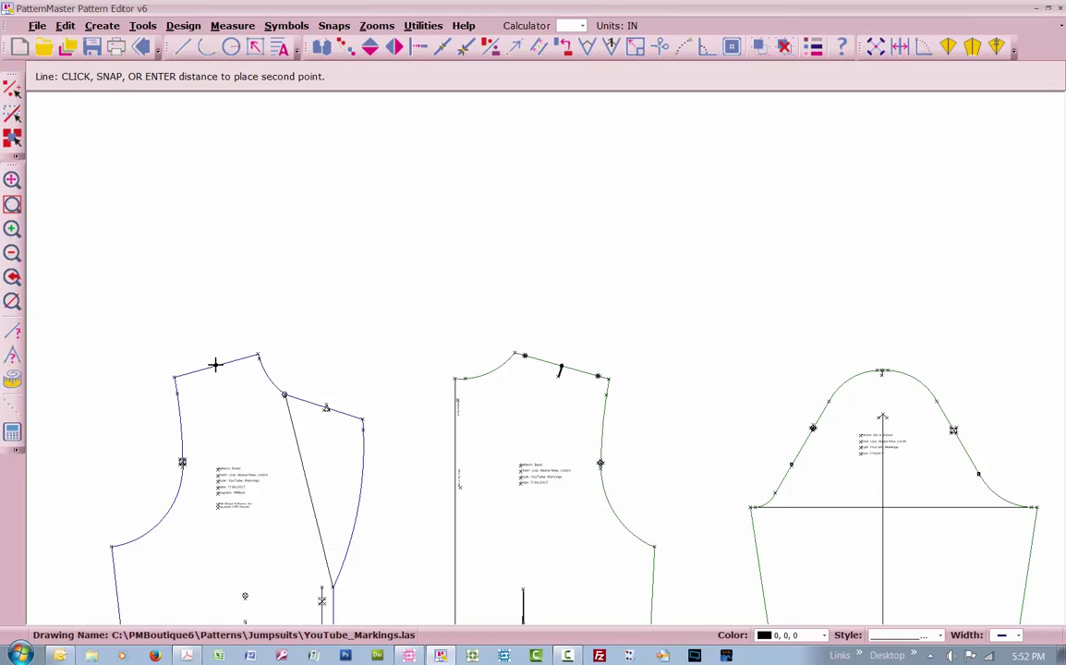
{"action": "left_click", "coordinate": [220, 380]}
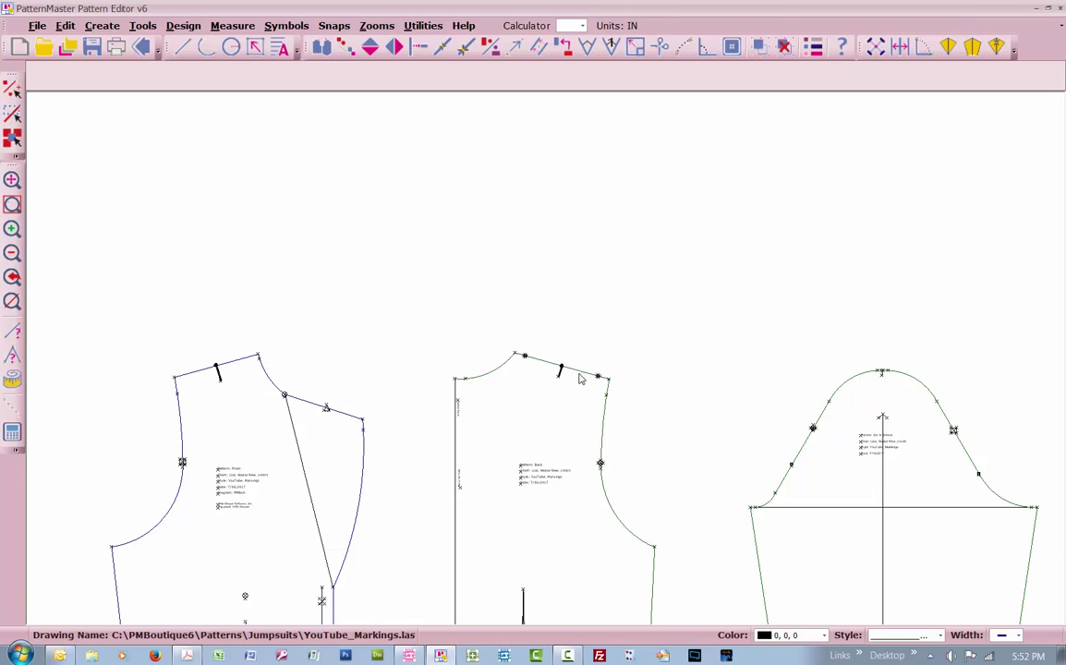
{"action": "scroll", "coordinate": [491, 443], "scroll_direction": "down", "scroll_amount": 1}
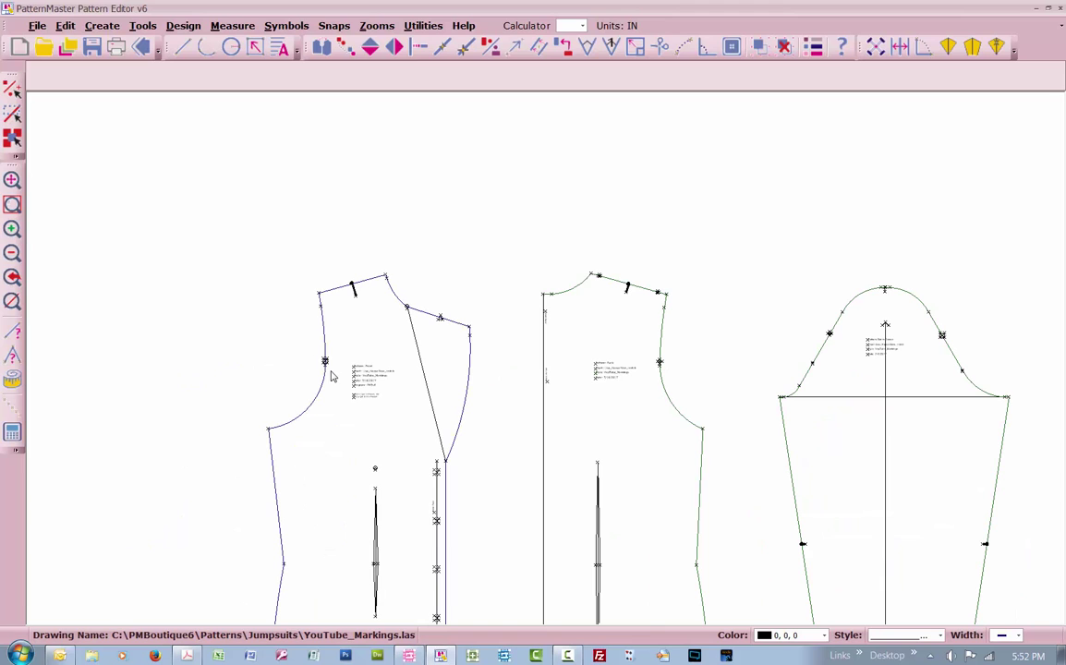
- Zoom in on the front bodice waist dart and select the three points at its widest level
{"action": "scroll", "coordinate": [769, 511], "scroll_direction": "down", "scroll_amount": 1}
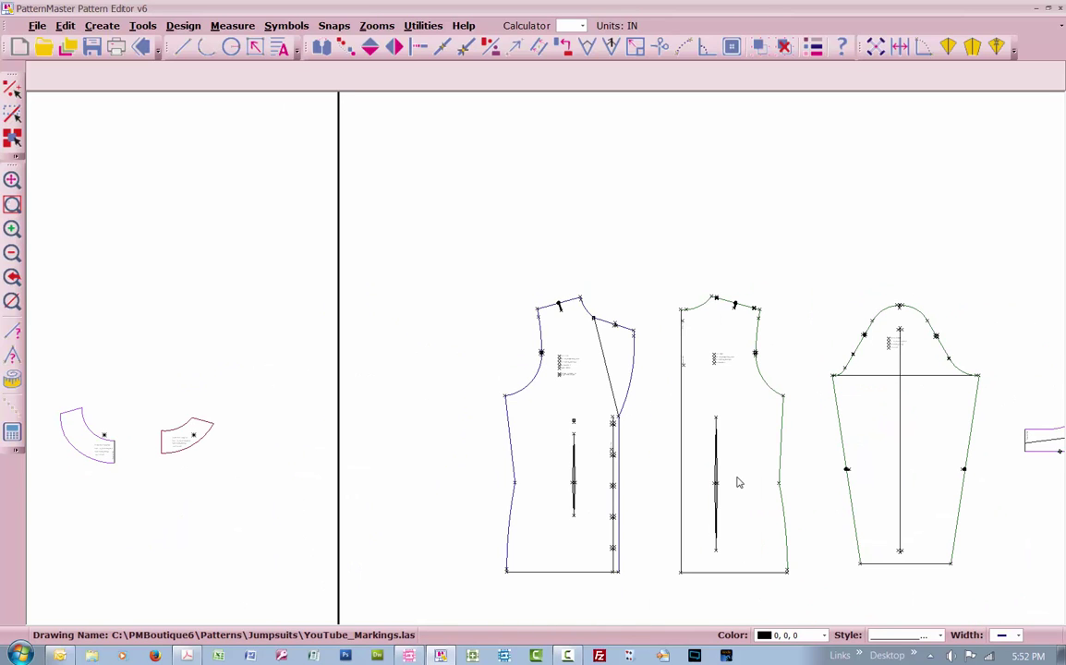
{"action": "scroll", "coordinate": [586, 442], "scroll_direction": "up", "scroll_amount": 1}
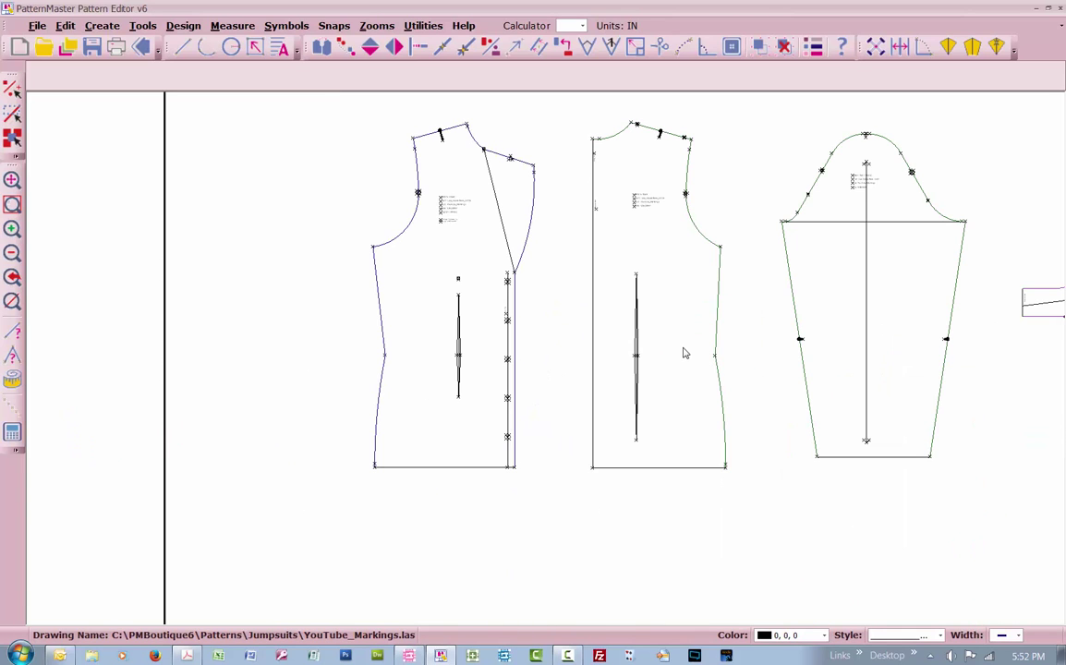
{"action": "key", "text": "Return"}
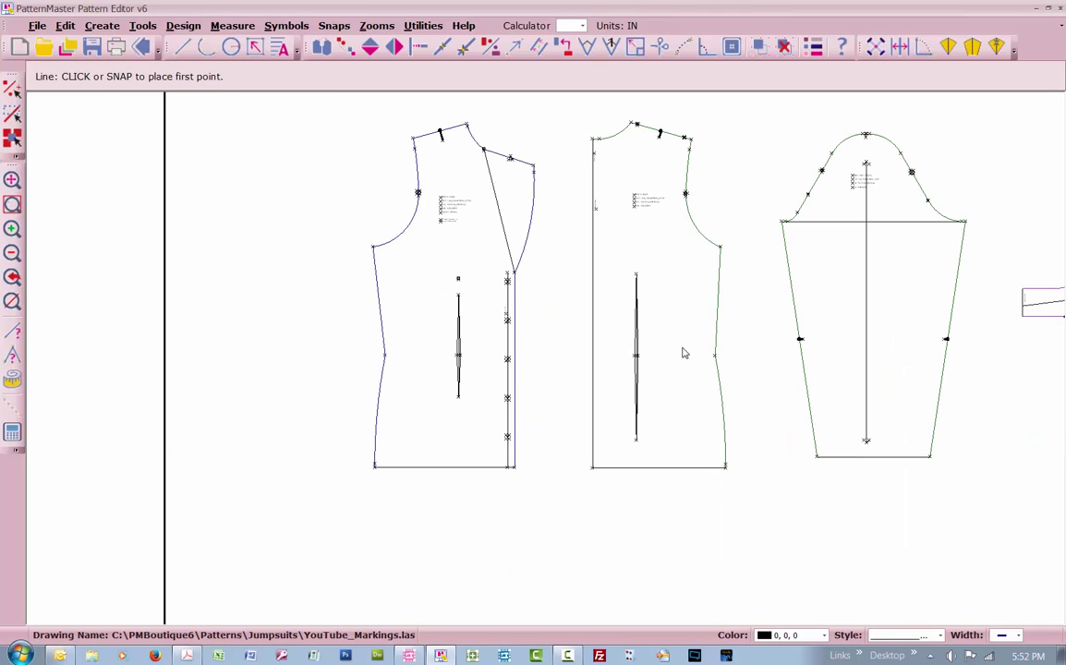
{"action": "key", "text": "Escape"}
{"action": "scroll", "coordinate": [698, 364], "scroll_direction": "up", "scroll_amount": 1}
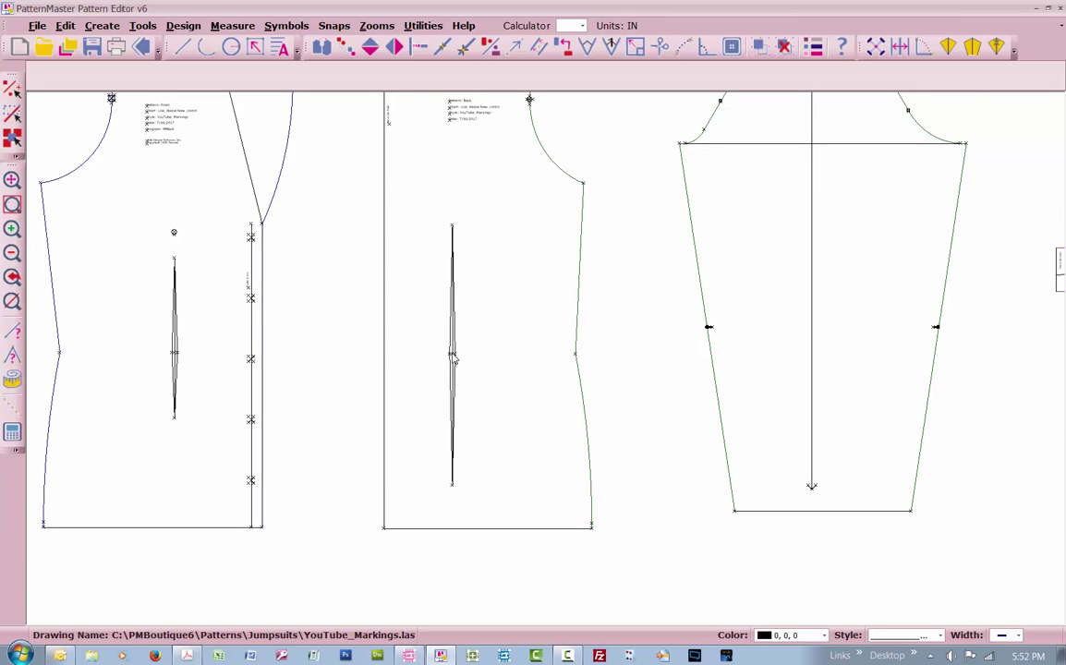
{"action": "scroll", "coordinate": [453, 359], "scroll_direction": "up", "scroll_amount": 6}
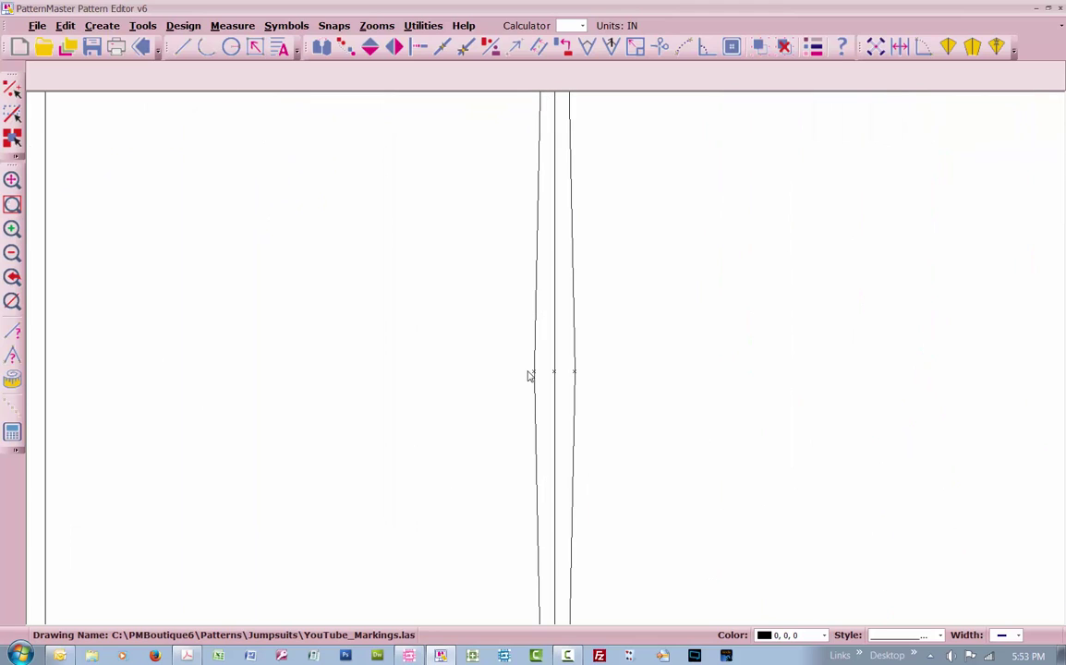
{"action": "left_click_drag", "start_coordinate": [524, 376], "coordinate": [592, 364]}
{"action": "scroll", "coordinate": [574, 385], "scroll_direction": "down", "scroll_amount": 6}
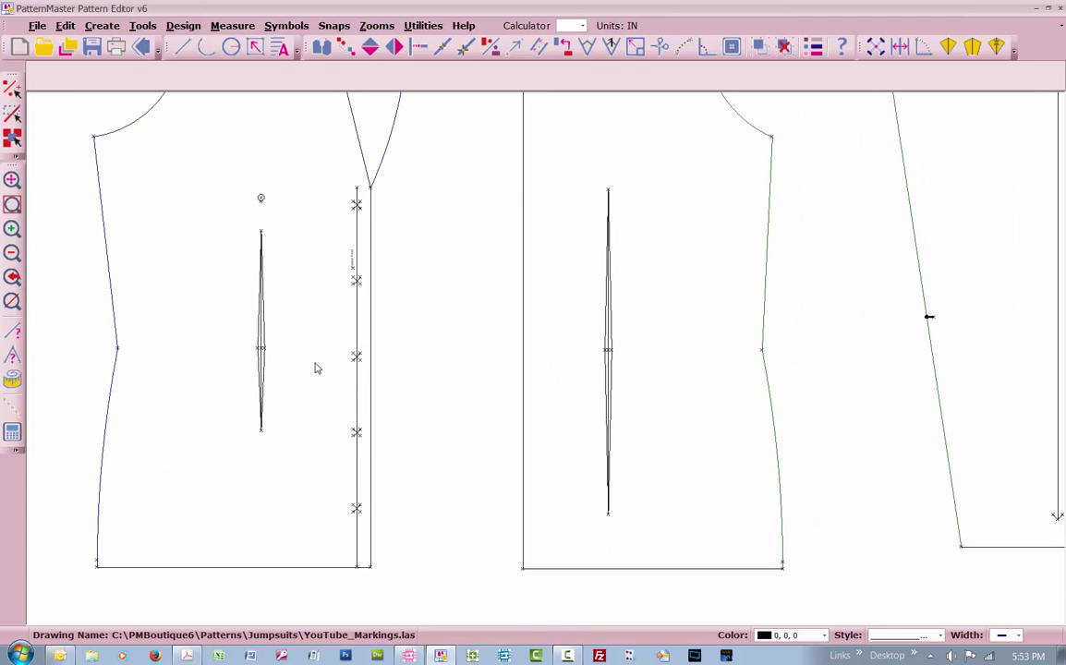
{"action": "scroll", "coordinate": [262, 356], "scroll_direction": "up", "scroll_amount": 5}
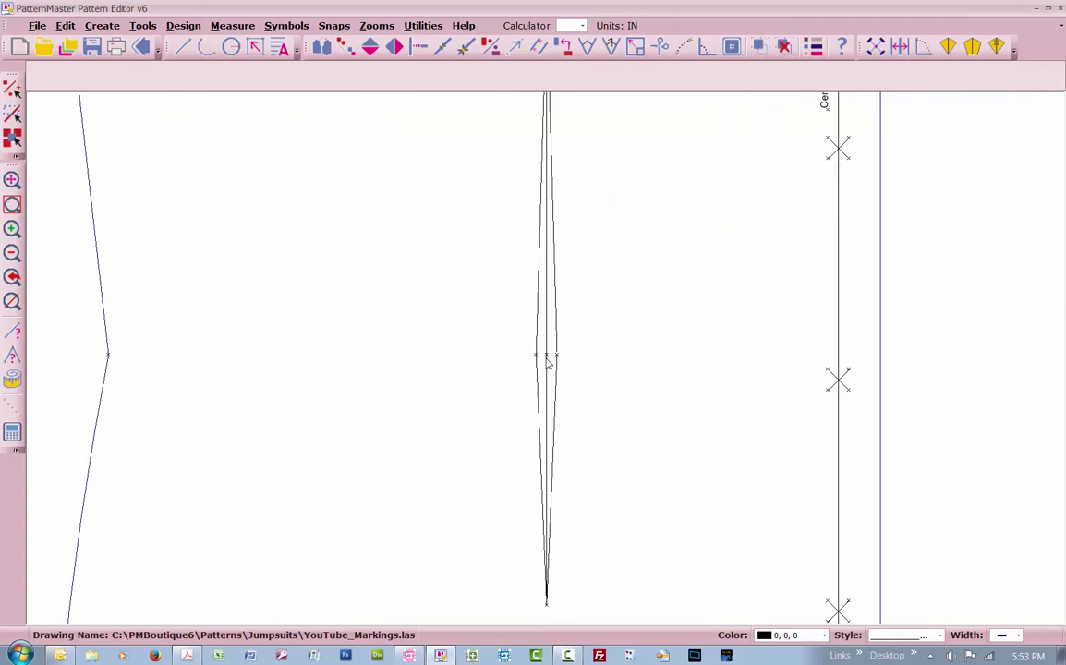
- Draw a guide line left from the dart's widest point and extend it to the side seam
{"action": "key", "text": "l"}
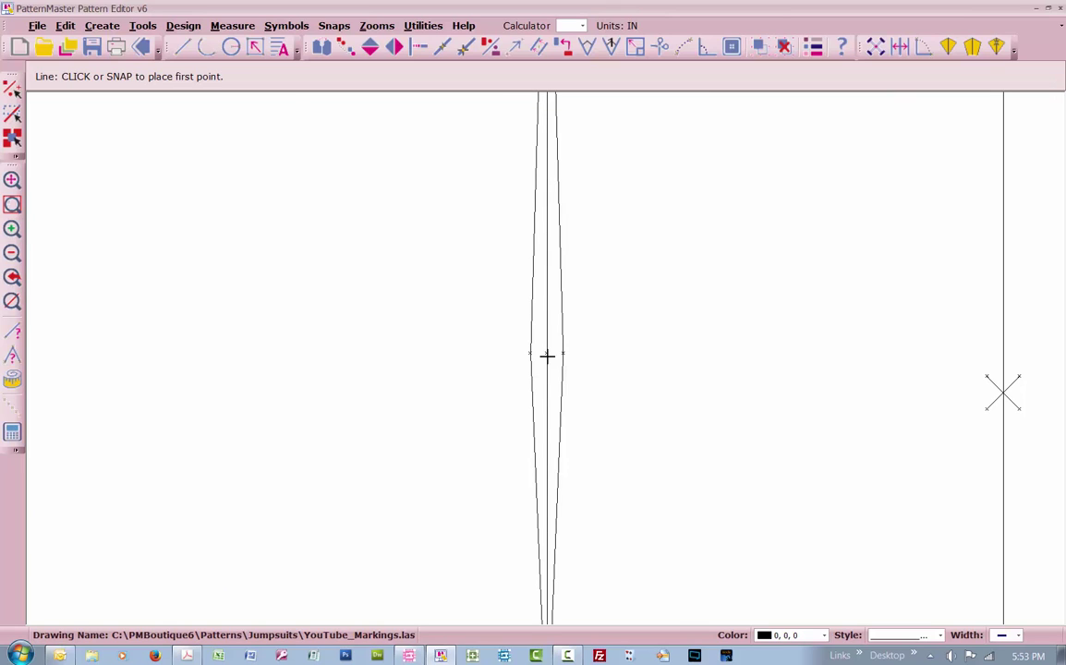
{"action": "left_click", "coordinate": [529, 352]}
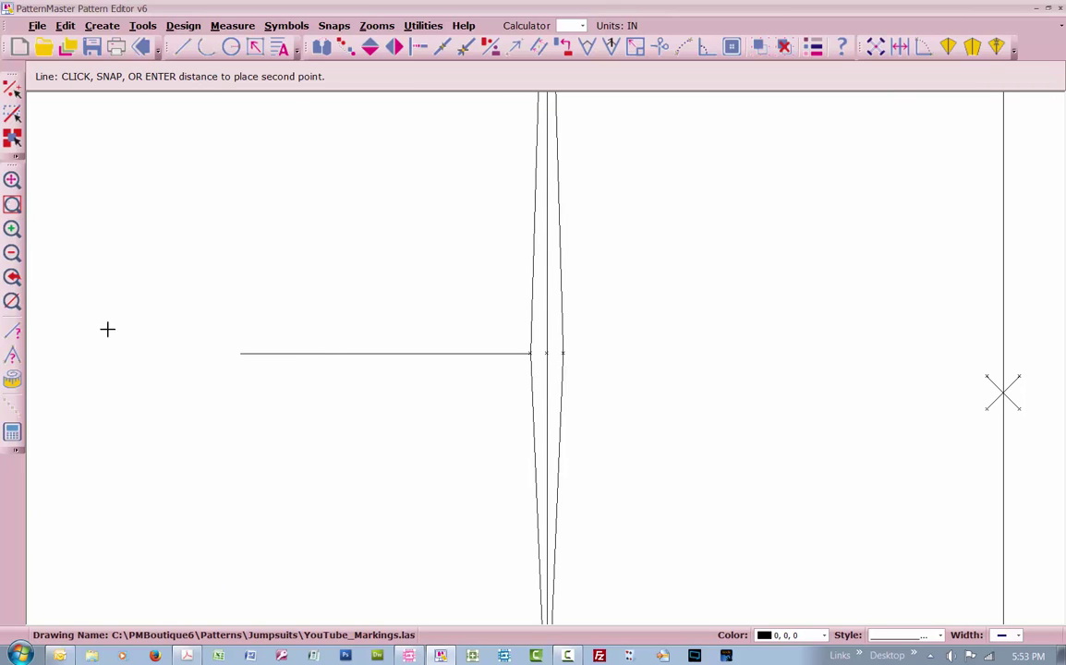
{"action": "left_click", "coordinate": [39, 351]}
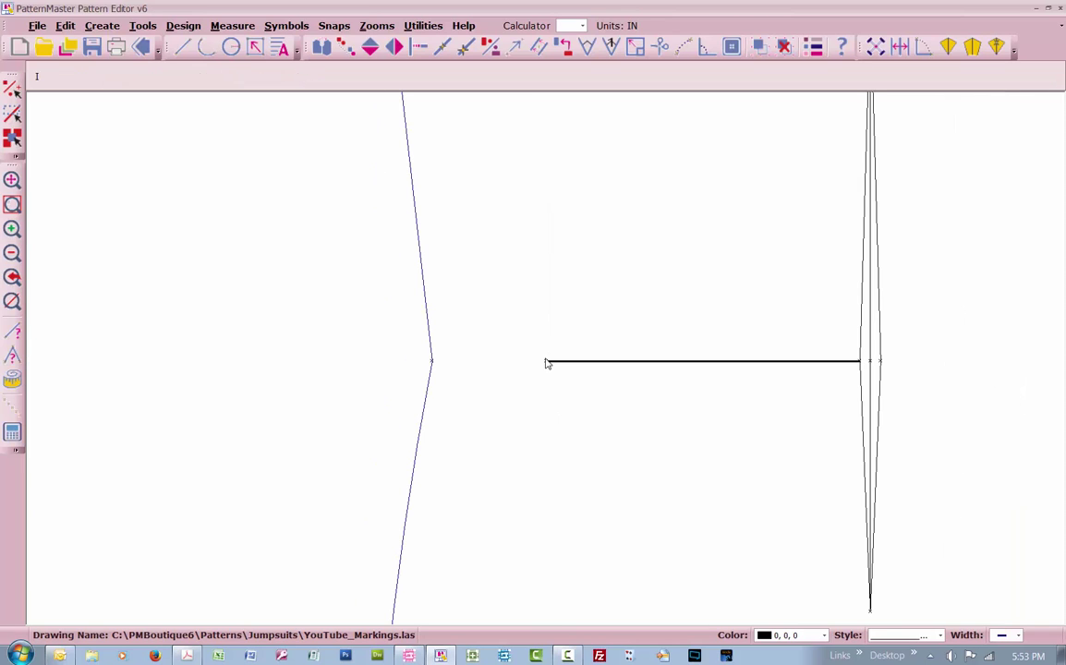
{"action": "type", "text": "in"}
{"action": "left_click", "coordinate": [559, 361]}
{"action": "left_click", "coordinate": [431, 346]}
- Break the guide line (BR) so only a short waist notch remains at the side seam
{"action": "type", "text": "broken."}
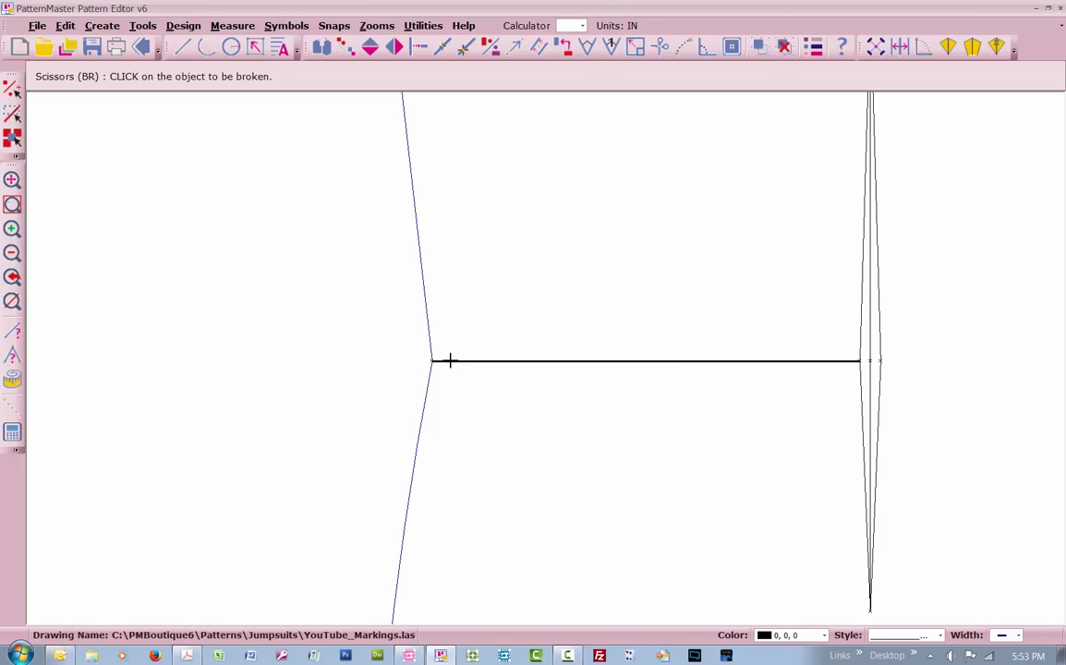
{"action": "left_click", "coordinate": [450, 361]}
{"action": "left_click", "coordinate": [450, 360]}
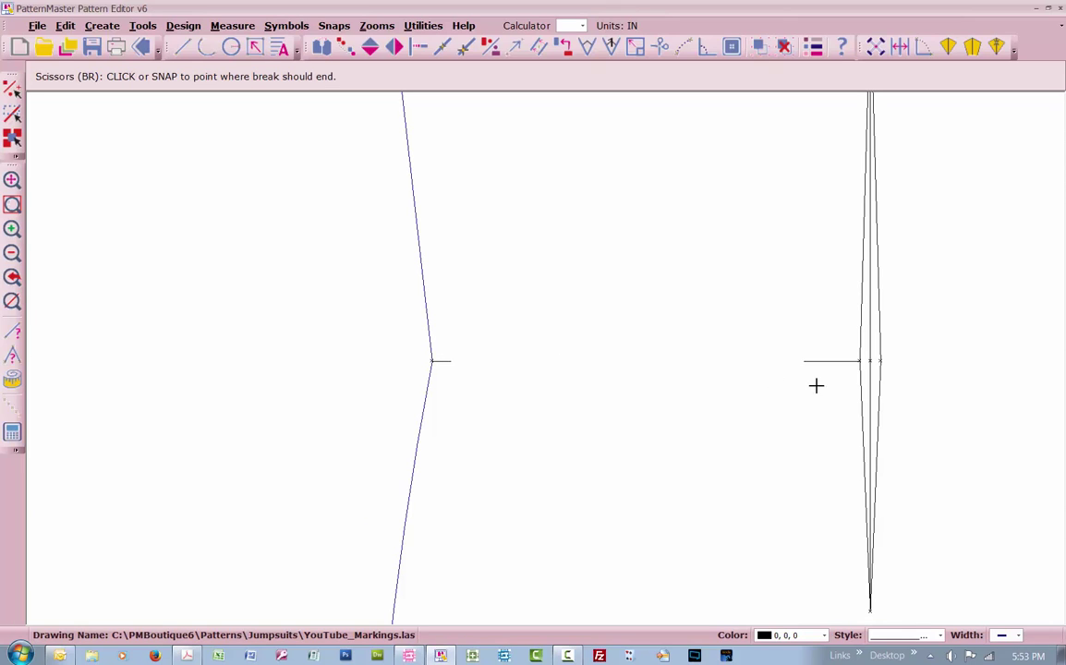
{"action": "left_click", "coordinate": [921, 377]}
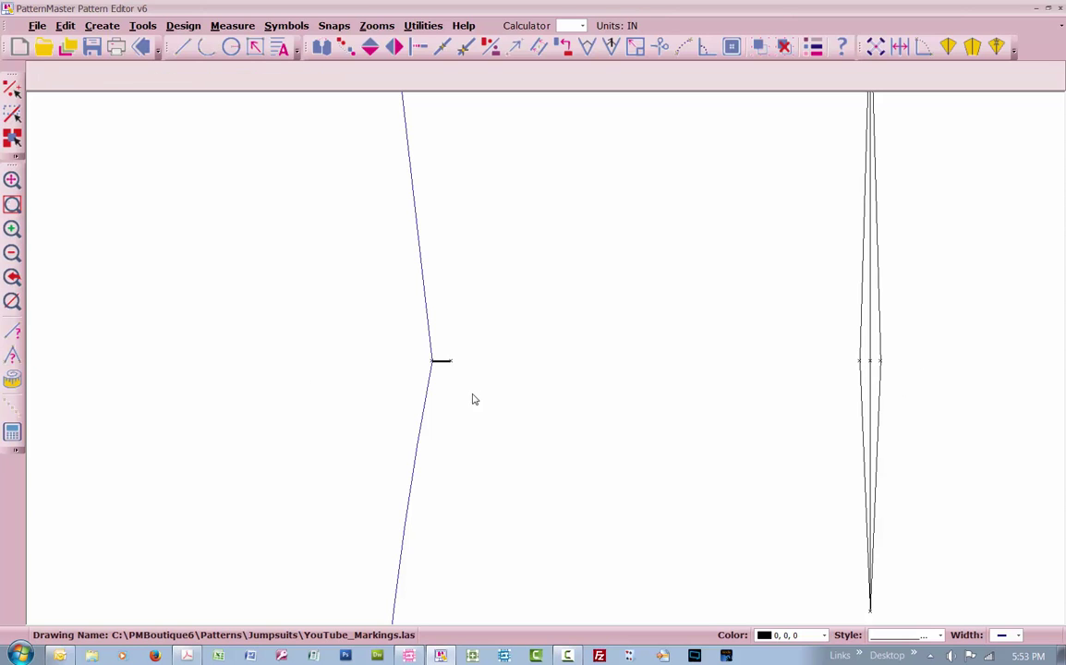
{"action": "scroll", "coordinate": [546, 363], "scroll_direction": "down", "scroll_amount": 5}
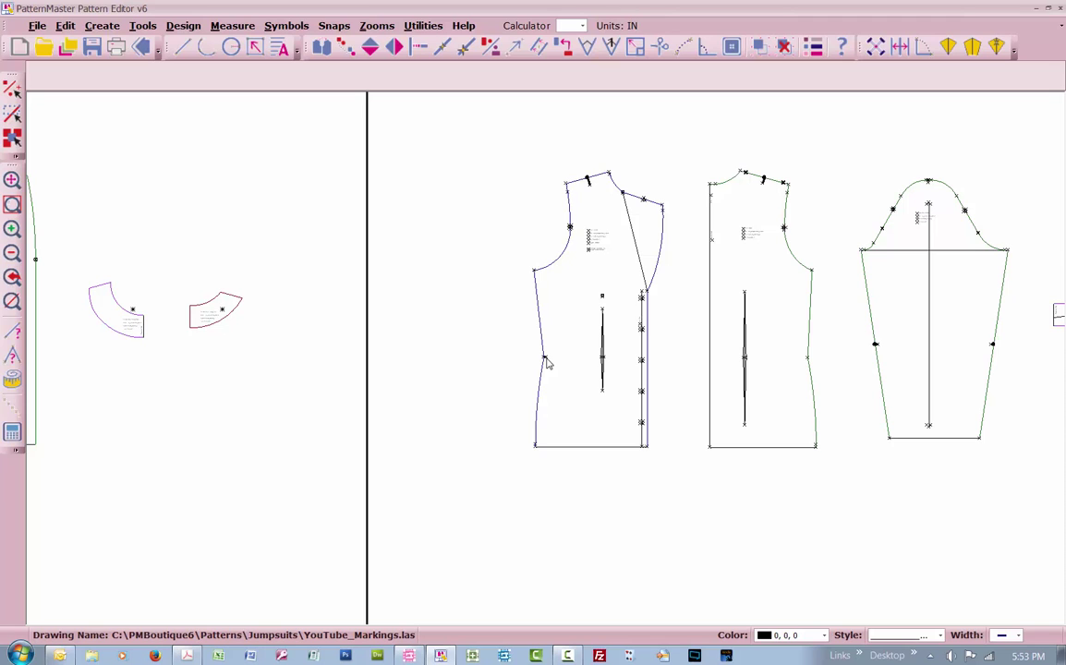
- Notch the hip points on the left and right skirt pieces and confirm each hip curve measures 7.551
{"action": "scroll", "coordinate": [495, 327], "scroll_direction": "down", "scroll_amount": 3}
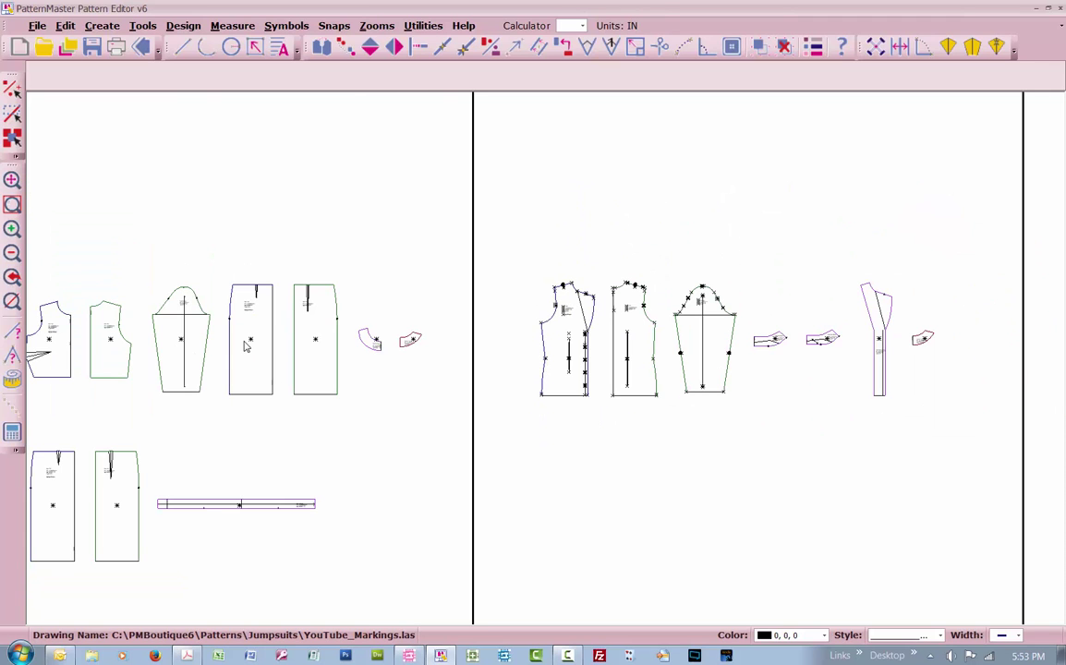
{"action": "scroll", "coordinate": [246, 345], "scroll_direction": "down", "scroll_amount": 2}
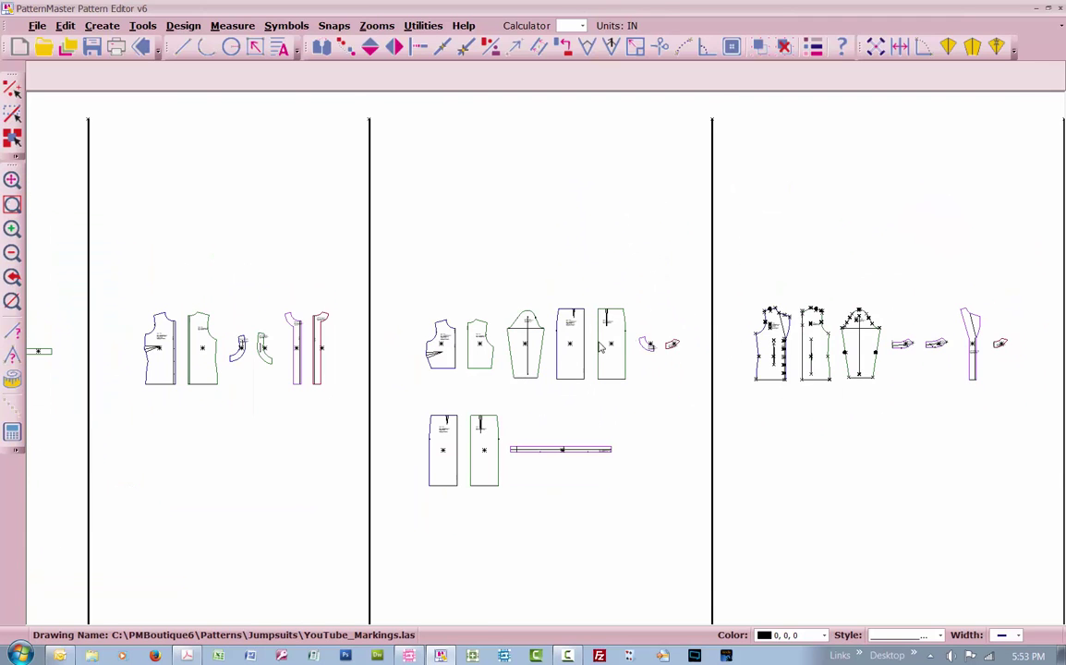
{"action": "scroll", "coordinate": [606, 348], "scroll_direction": "up", "scroll_amount": 4}
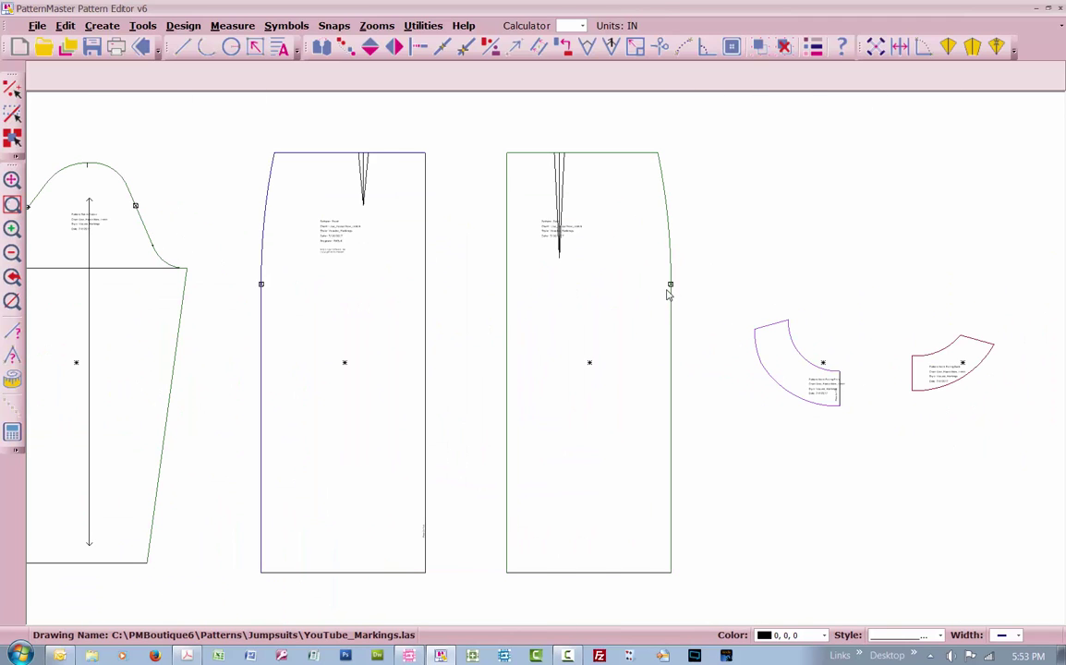
{"action": "left_click", "coordinate": [260, 284]}
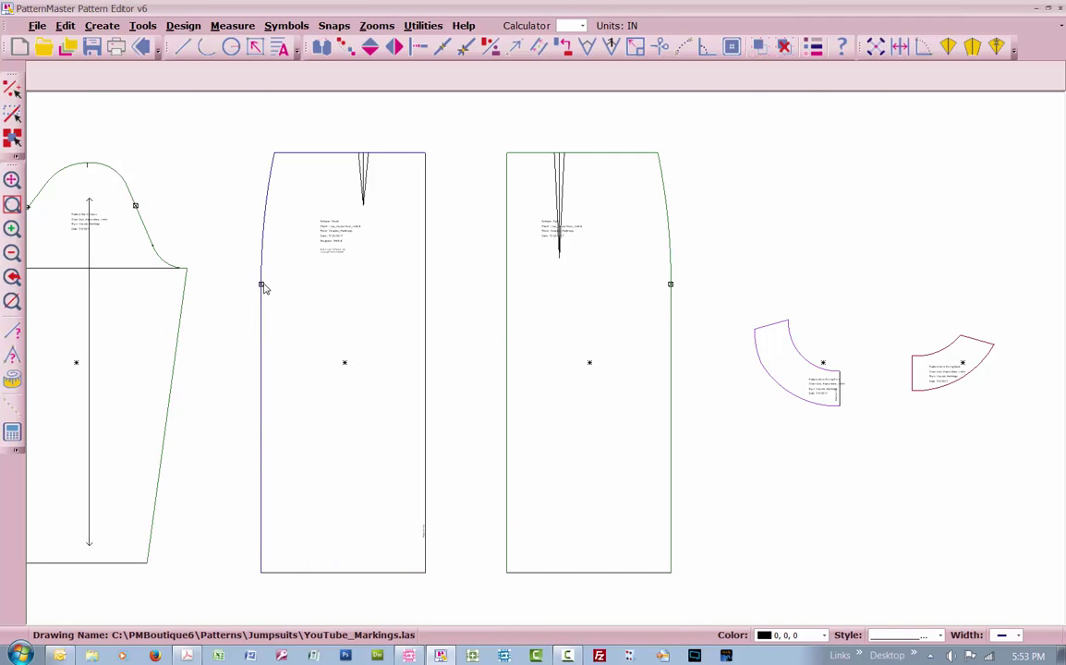
{"action": "left_click", "coordinate": [265, 224]}
{"action": "right_click", "coordinate": [266, 225]}
{"action": "left_click", "coordinate": [265, 225]}
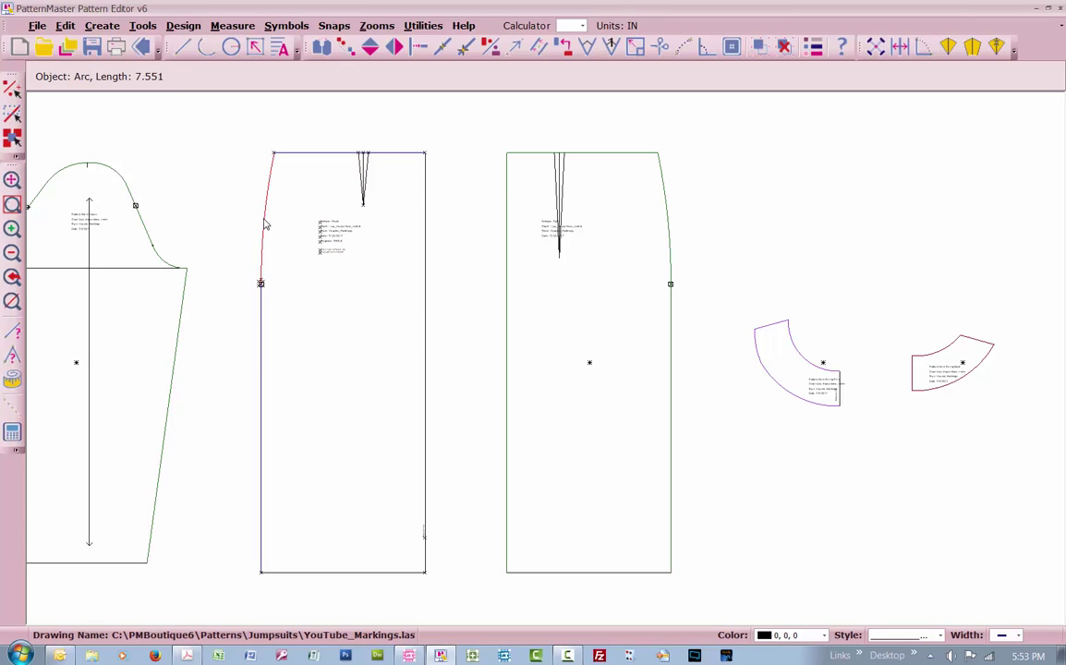
{"action": "left_click", "coordinate": [672, 249]}
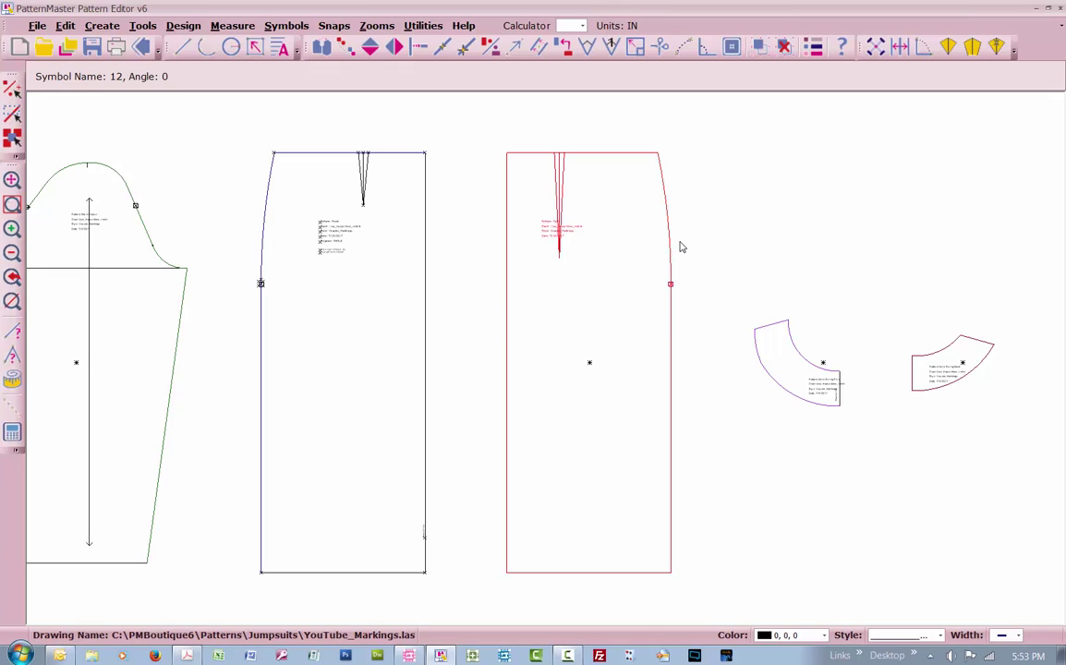
{"action": "key", "text": "Return"}
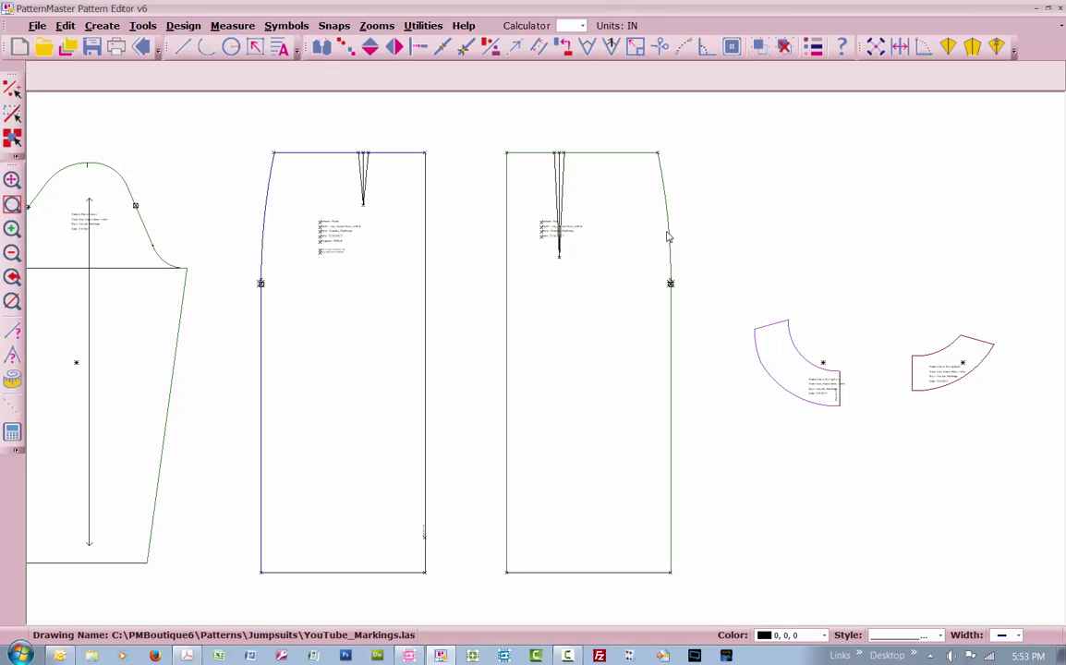
{"action": "left_click", "coordinate": [668, 238]}
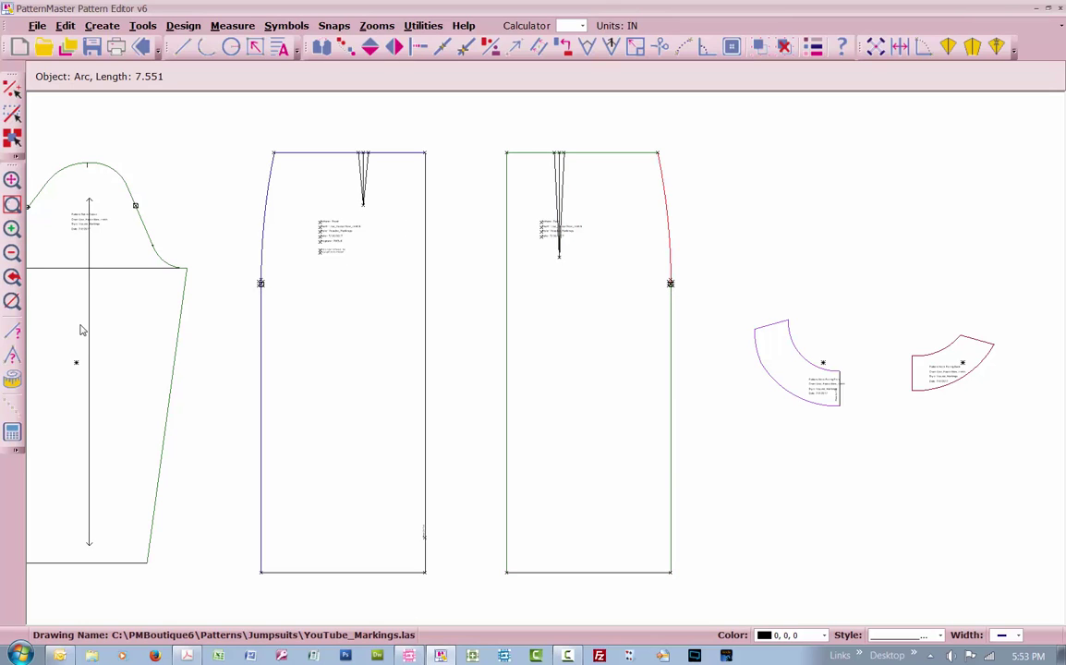
- Zoom to the trousers and cut the middle out of the blue piece's hip line with BR
{"action": "scroll", "coordinate": [81, 331], "scroll_direction": "down", "scroll_amount": 3}
{"action": "scroll", "coordinate": [346, 306], "scroll_direction": "down", "scroll_amount": 3}
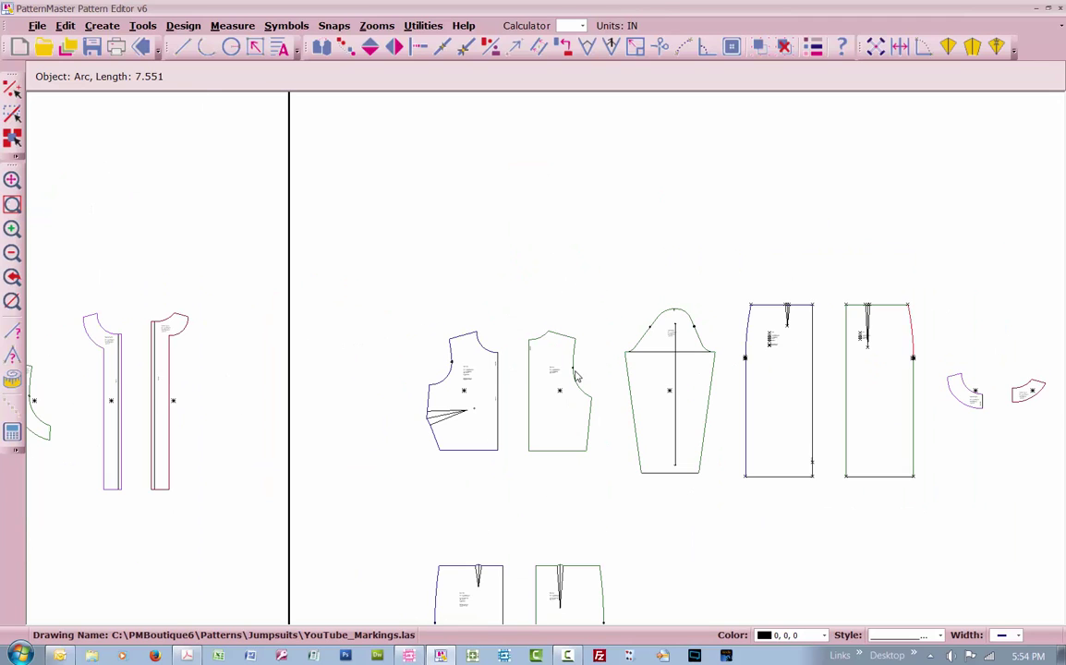
{"action": "scroll", "coordinate": [518, 373], "scroll_direction": "down", "scroll_amount": 2}
{"action": "scroll", "coordinate": [505, 314], "scroll_direction": "down", "scroll_amount": 2}
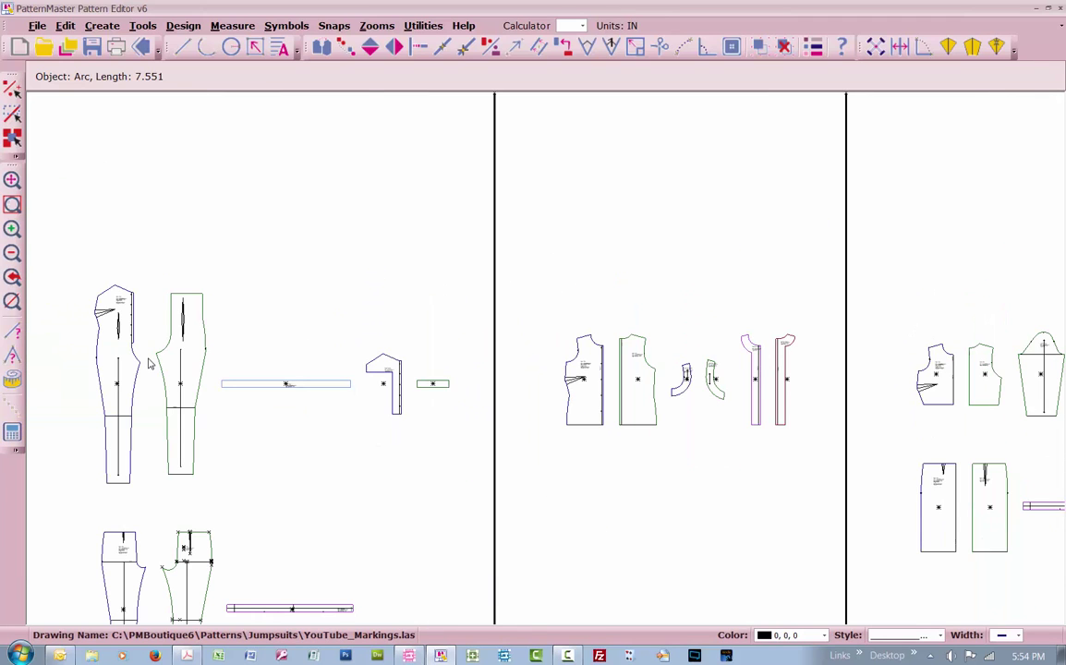
{"action": "scroll", "coordinate": [147, 363], "scroll_direction": "up", "scroll_amount": 1}
{"action": "scroll", "coordinate": [547, 364], "scroll_direction": "up", "scroll_amount": 1}
{"action": "scroll", "coordinate": [547, 365], "scroll_direction": "down", "scroll_amount": 1}
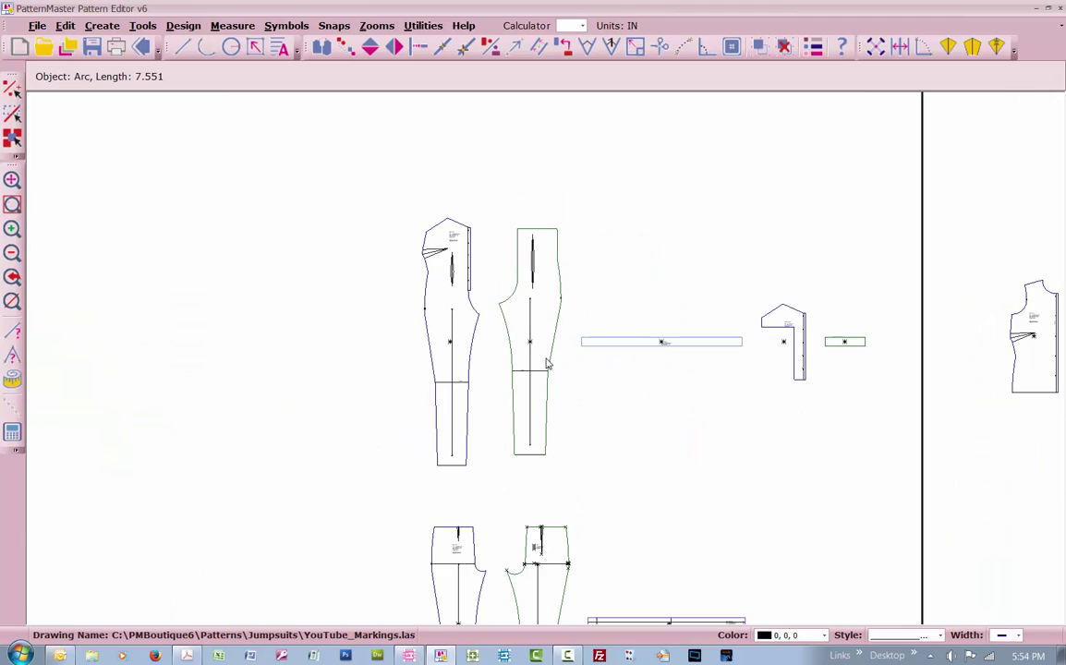
{"action": "scroll", "coordinate": [547, 364], "scroll_direction": "up", "scroll_amount": 3}
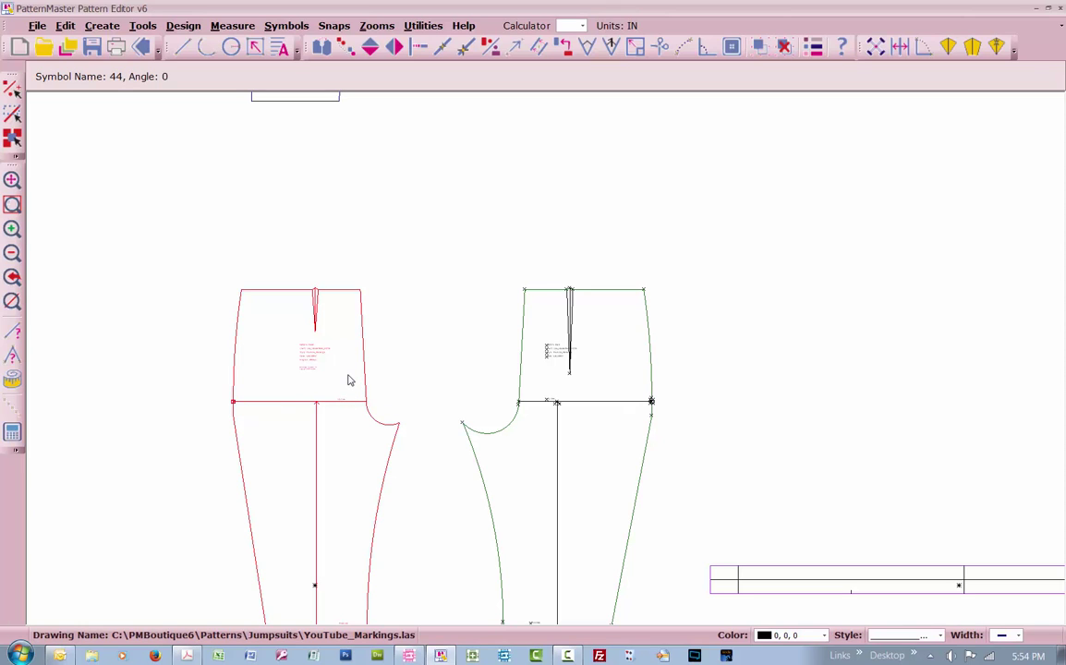
{"action": "key", "text": "b"}
{"action": "key", "text": "r"}
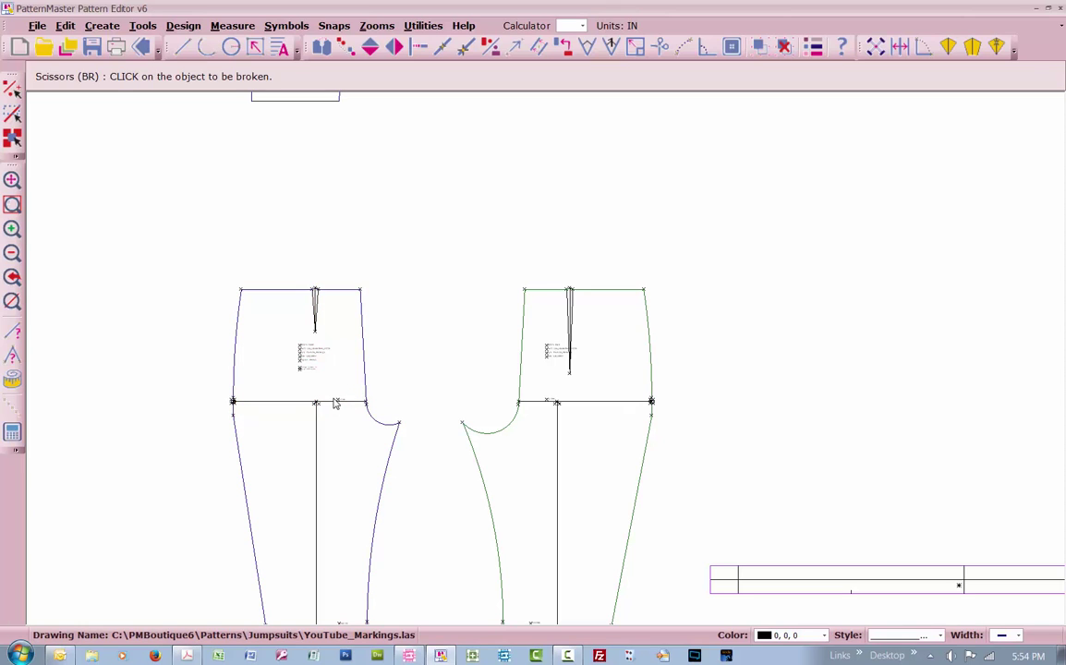
{"action": "left_click", "coordinate": [247, 401]}
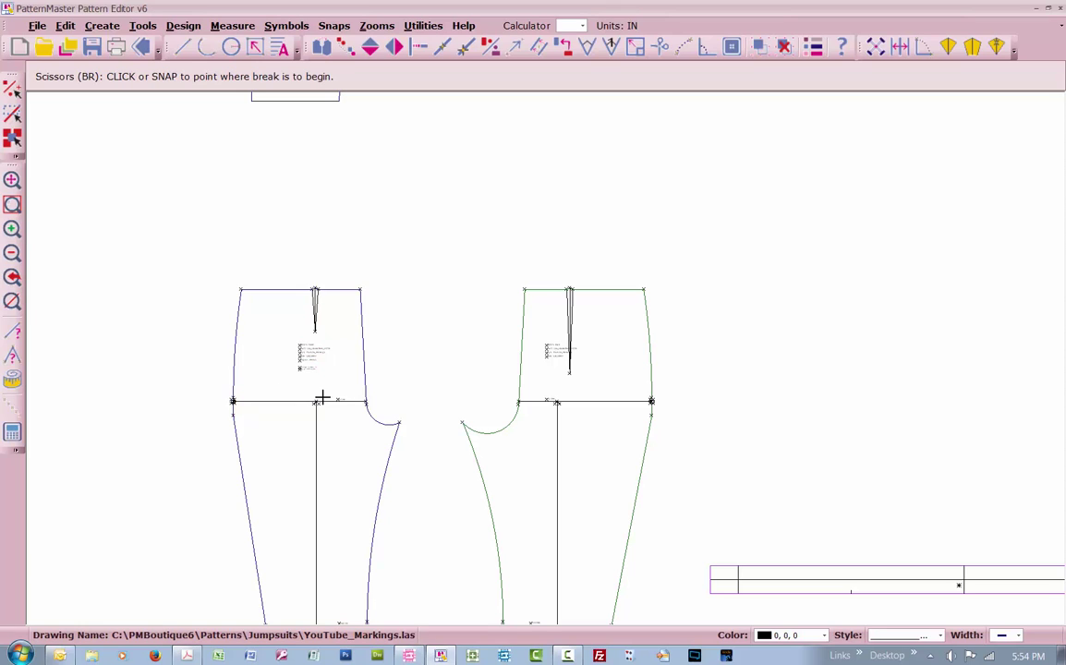
{"action": "left_click", "coordinate": [357, 402]}
{"action": "left_click", "coordinate": [218, 400]}
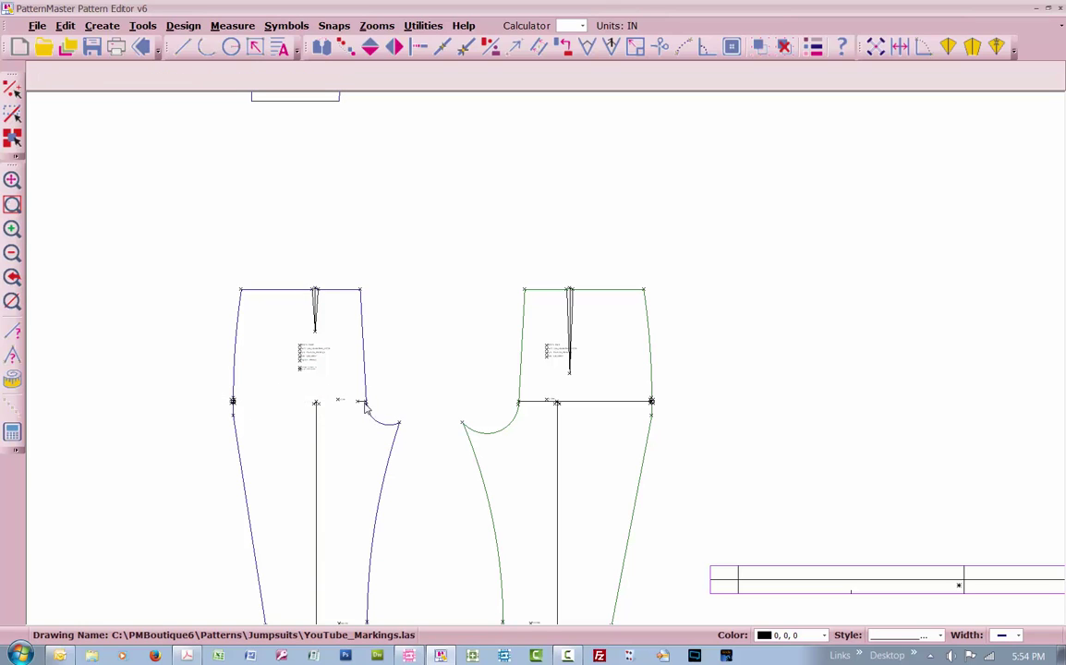
- Cut back the green trouser piece's hip line, leaving a short notch at the seam
{"action": "key", "text": "b"}
{"action": "key", "text": "r"}
{"action": "left_click", "coordinate": [533, 402]}
{"action": "left_click", "coordinate": [537, 408]}
{"action": "key", "text": "b"}
{"action": "key", "text": "r"}
{"action": "left_click", "coordinate": [530, 399]}
{"action": "left_click", "coordinate": [574, 403]}
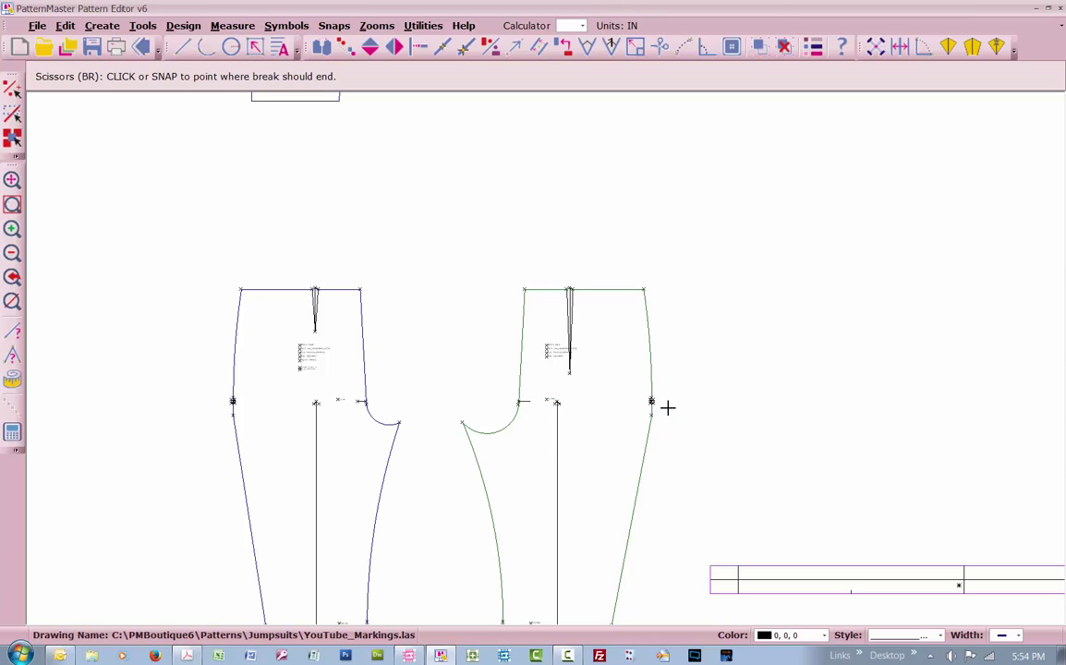
{"action": "left_click", "coordinate": [667, 408]}
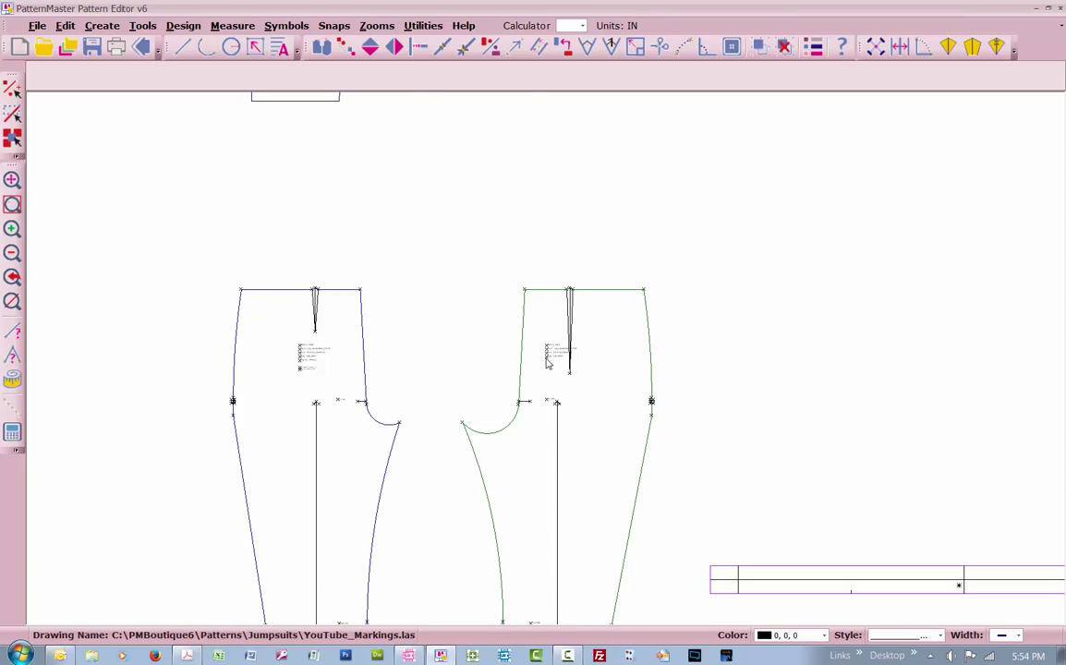
- Select the waistband strip beside the trouser pieces, then zoom back in on the pants
{"action": "scroll", "coordinate": [496, 328], "scroll_direction": "down", "scroll_amount": 2}
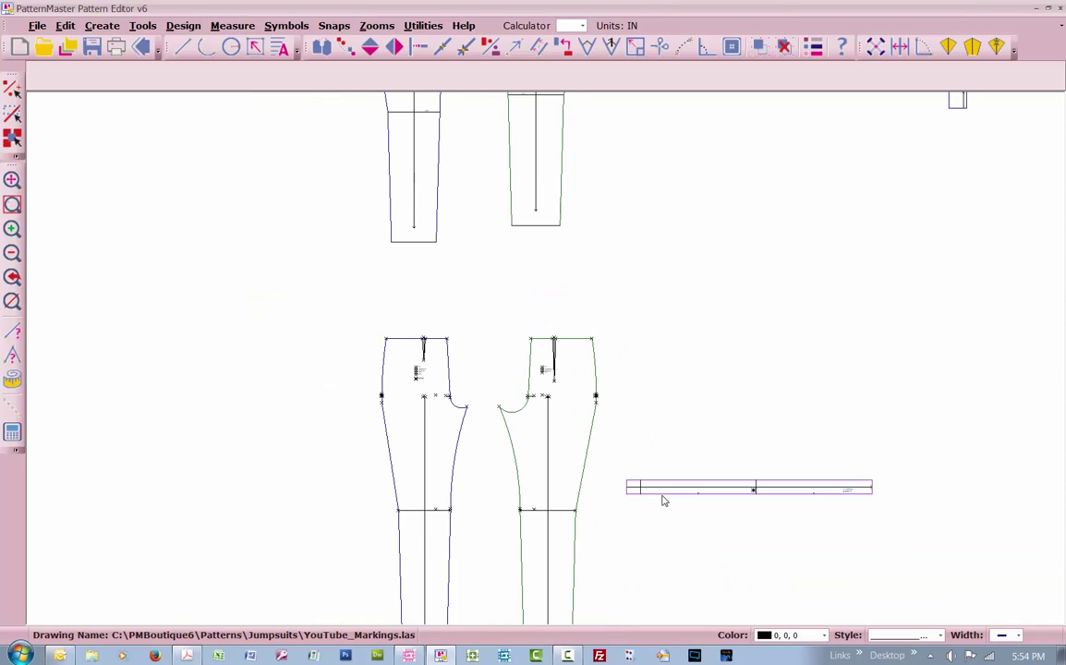
{"action": "left_click", "coordinate": [752, 491]}
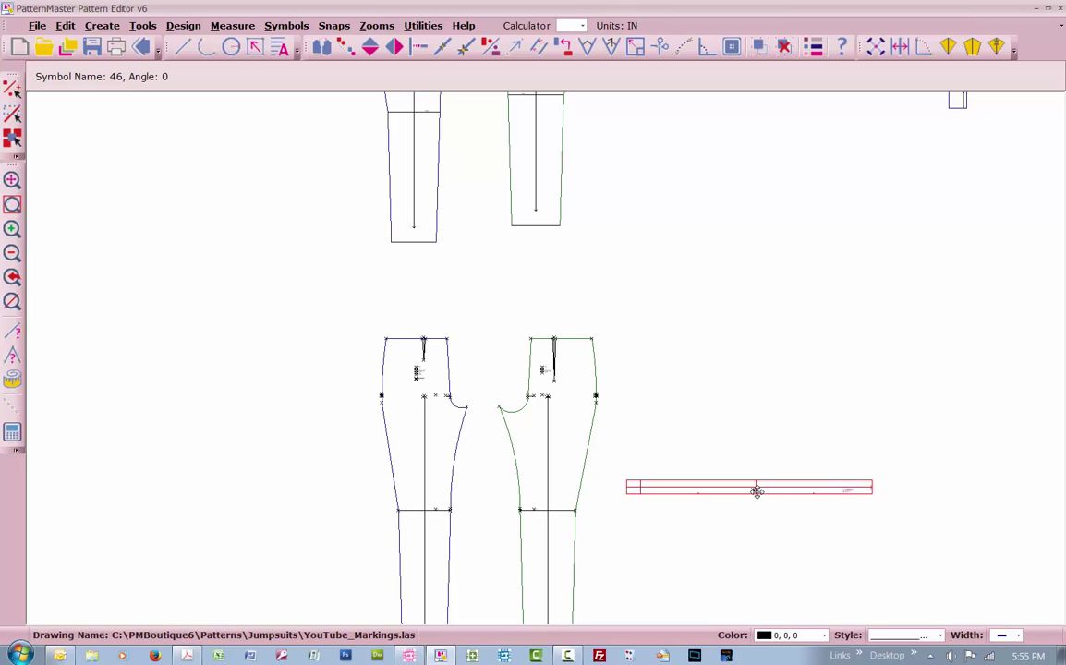
{"action": "scroll", "coordinate": [514, 352], "scroll_direction": "down", "scroll_amount": 1}
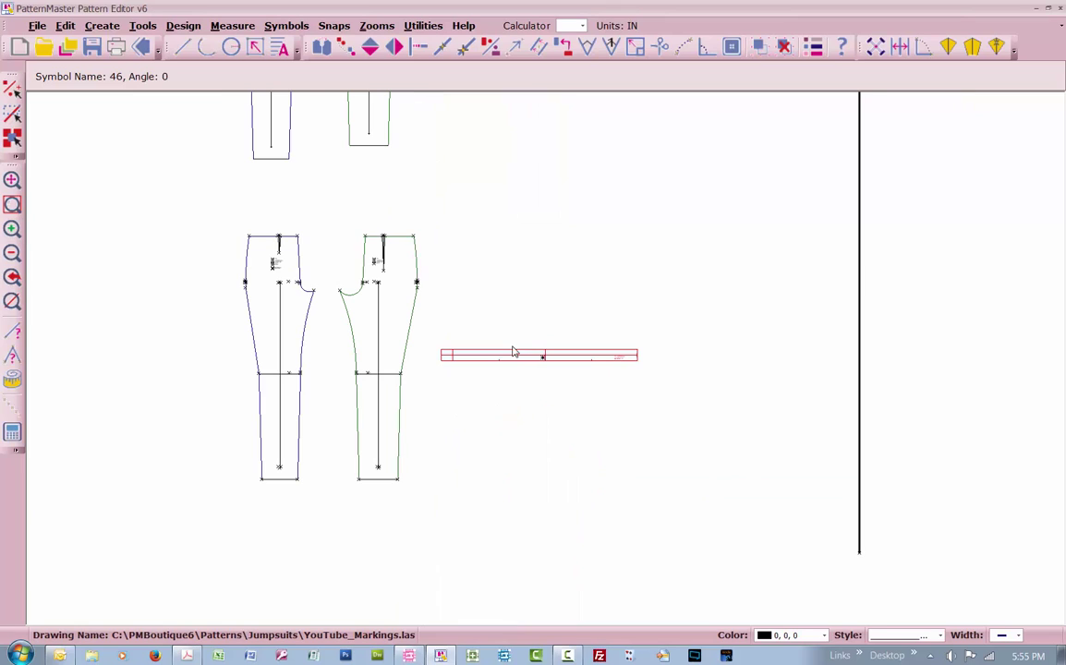
{"action": "scroll", "coordinate": [379, 374], "scroll_direction": "up", "scroll_amount": 1}
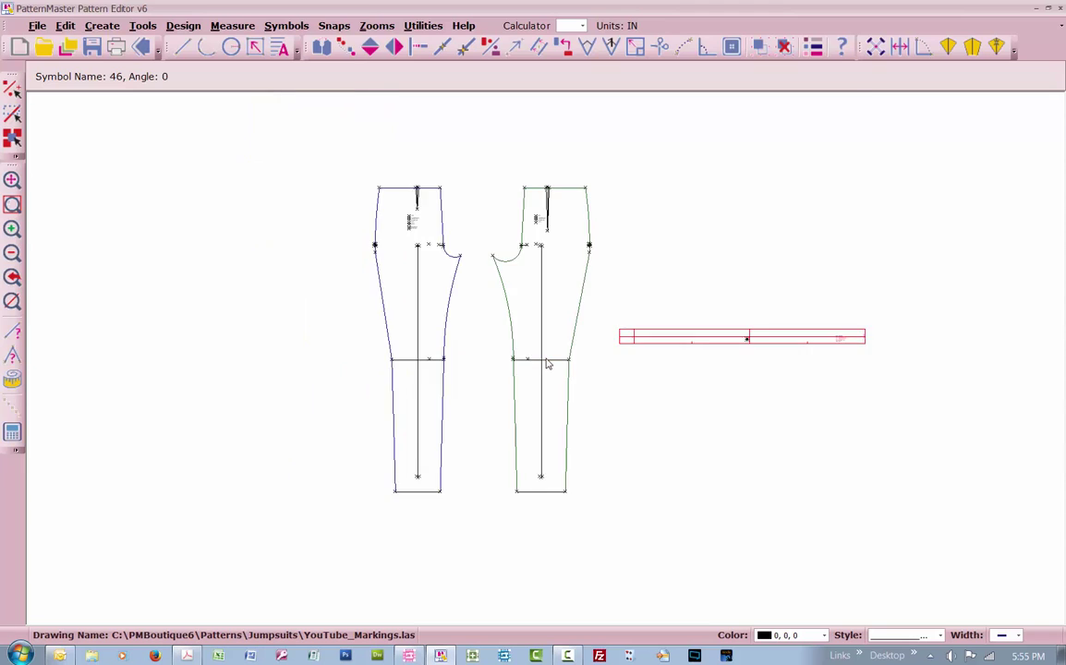
{"action": "scroll", "coordinate": [546, 364], "scroll_direction": "up", "scroll_amount": 1}
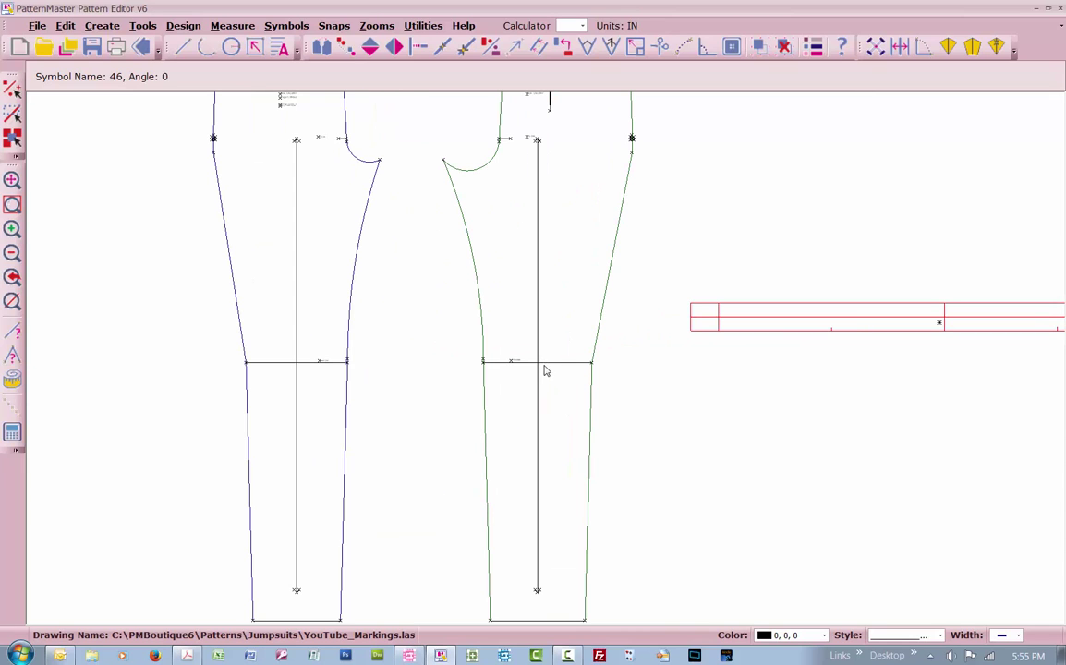
- Break the green knee line twice with BR, leaving short ticks at each side seam
{"action": "key", "text": "b"}
{"action": "key", "text": "r"}
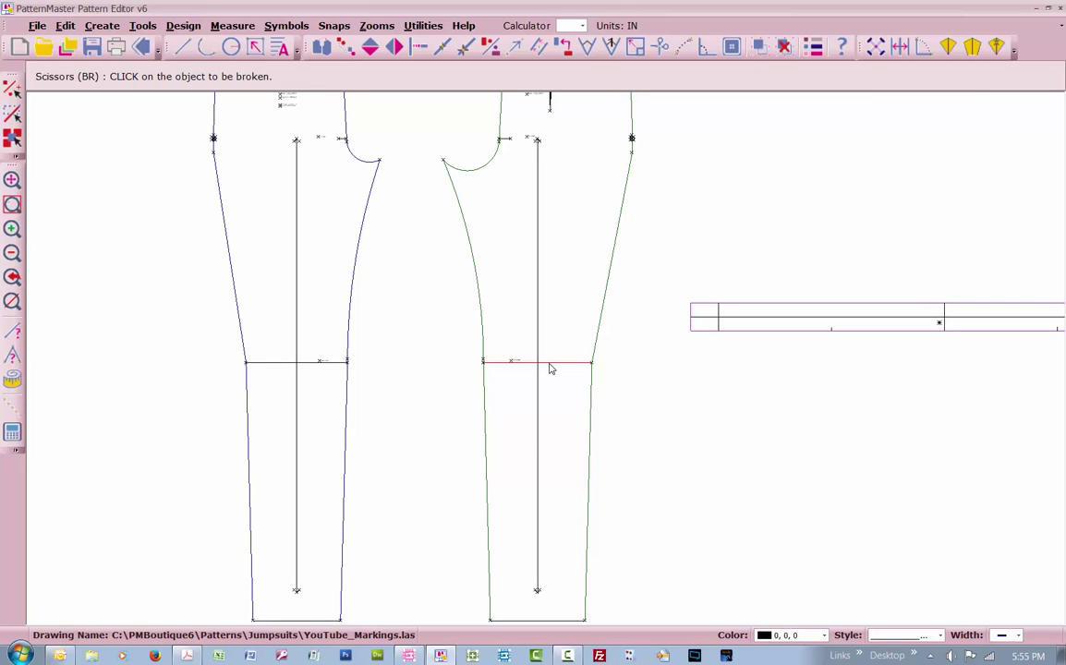
{"action": "left_click", "coordinate": [548, 364]}
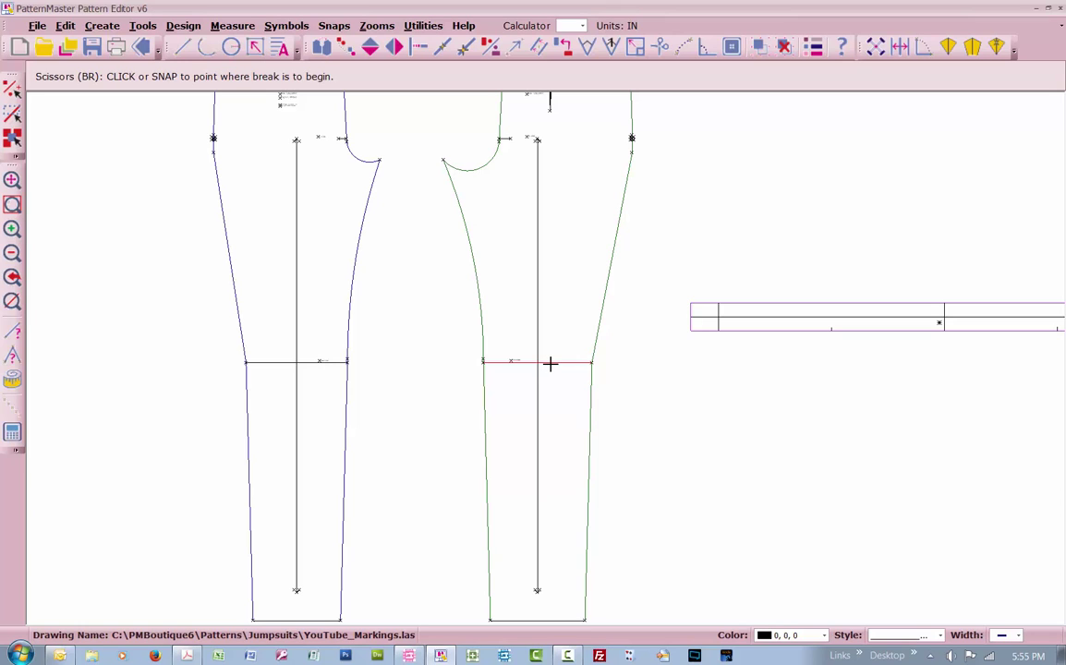
{"action": "left_click", "coordinate": [550, 363]}
{"action": "left_click", "coordinate": [583, 362]}
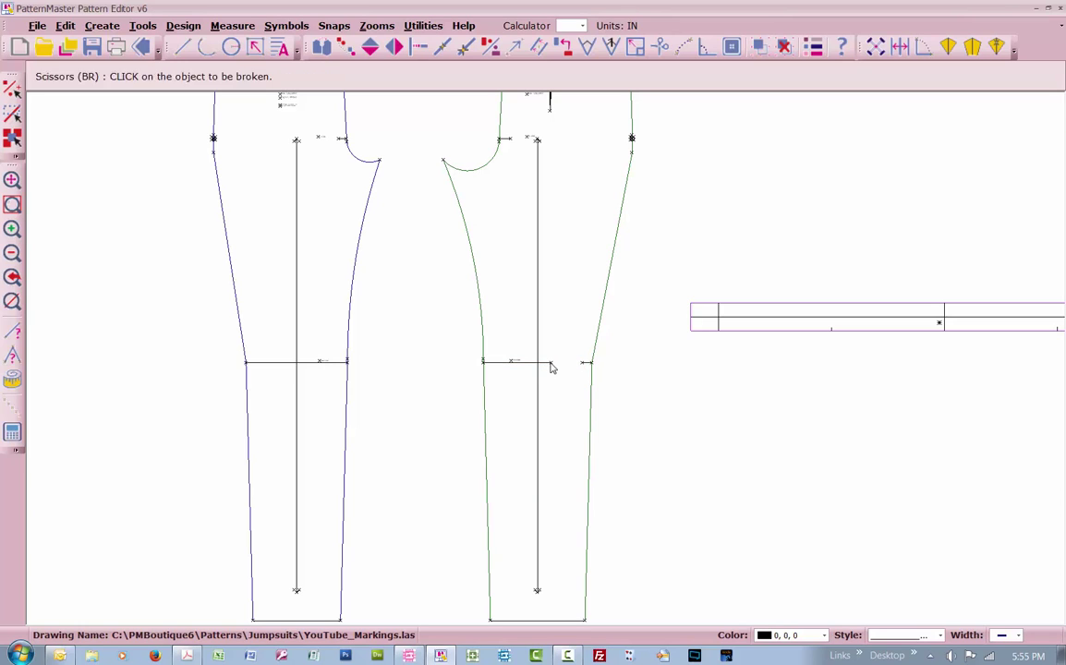
{"action": "left_click", "coordinate": [496, 361]}
{"action": "left_click", "coordinate": [497, 361]}
{"action": "left_click", "coordinate": [560, 363]}
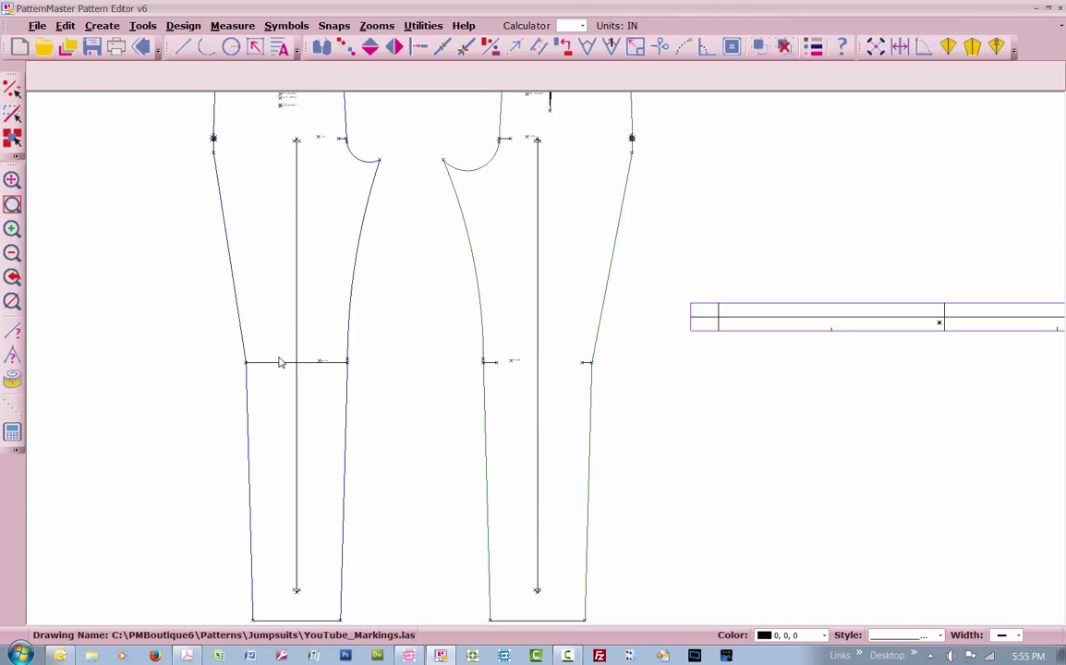
{"action": "scroll", "coordinate": [552, 364], "scroll_direction": "down", "scroll_amount": 2}
{"action": "scroll", "coordinate": [546, 364], "scroll_direction": "down", "scroll_amount": 3}
{"action": "scroll", "coordinate": [534, 356], "scroll_direction": "down", "scroll_amount": 1}
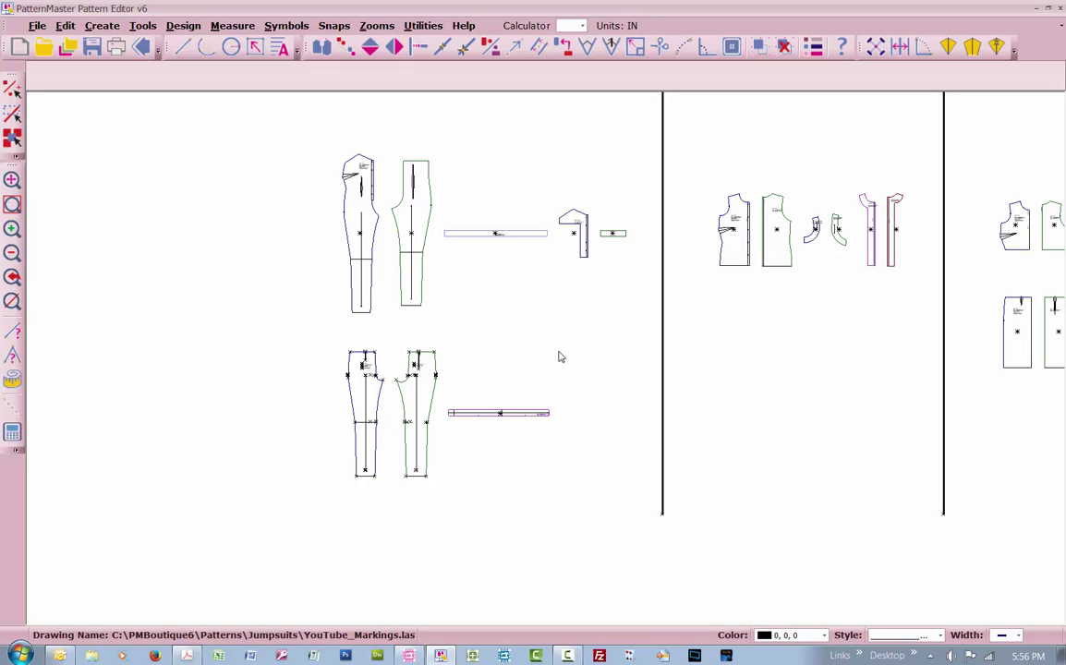
- Select both pants pieces, then zoom in on the blouse bodice and facing pieces
{"action": "left_click", "coordinate": [378, 243]}
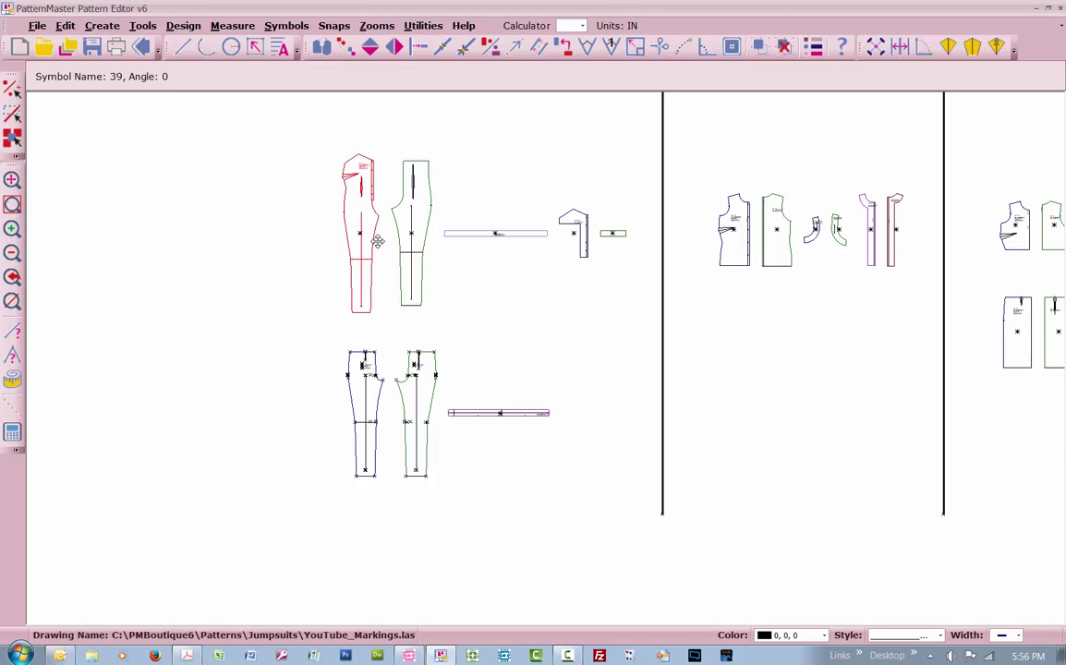
{"action": "left_click", "coordinate": [414, 220]}
{"action": "scroll", "coordinate": [414, 220], "scroll_direction": "up", "scroll_amount": 3}
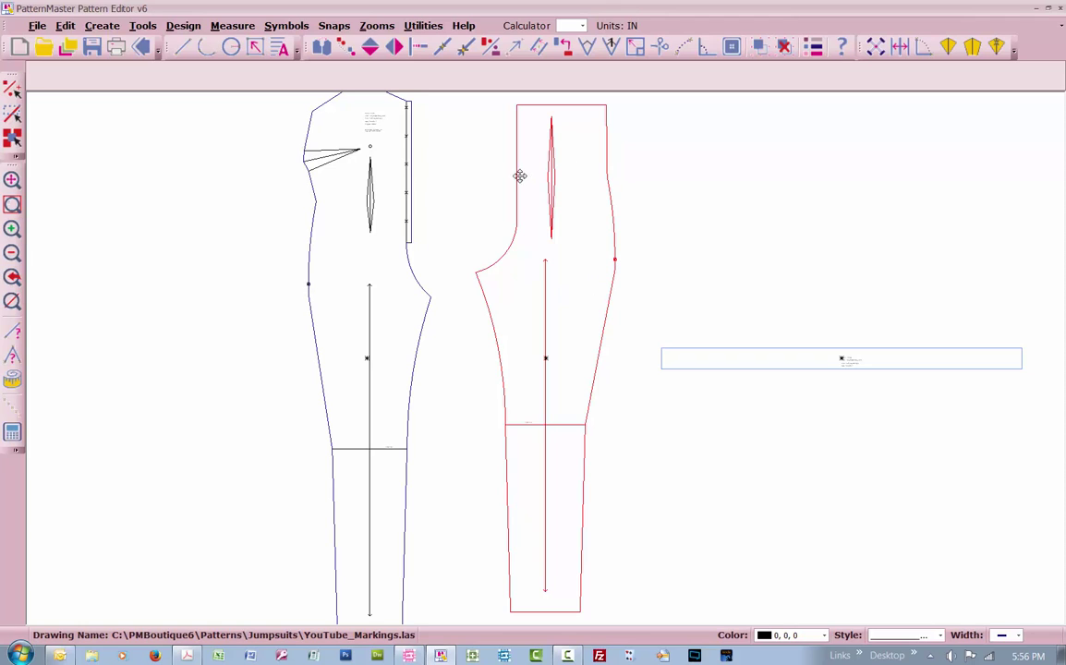
{"action": "scroll", "coordinate": [547, 364], "scroll_direction": "down", "scroll_amount": 2}
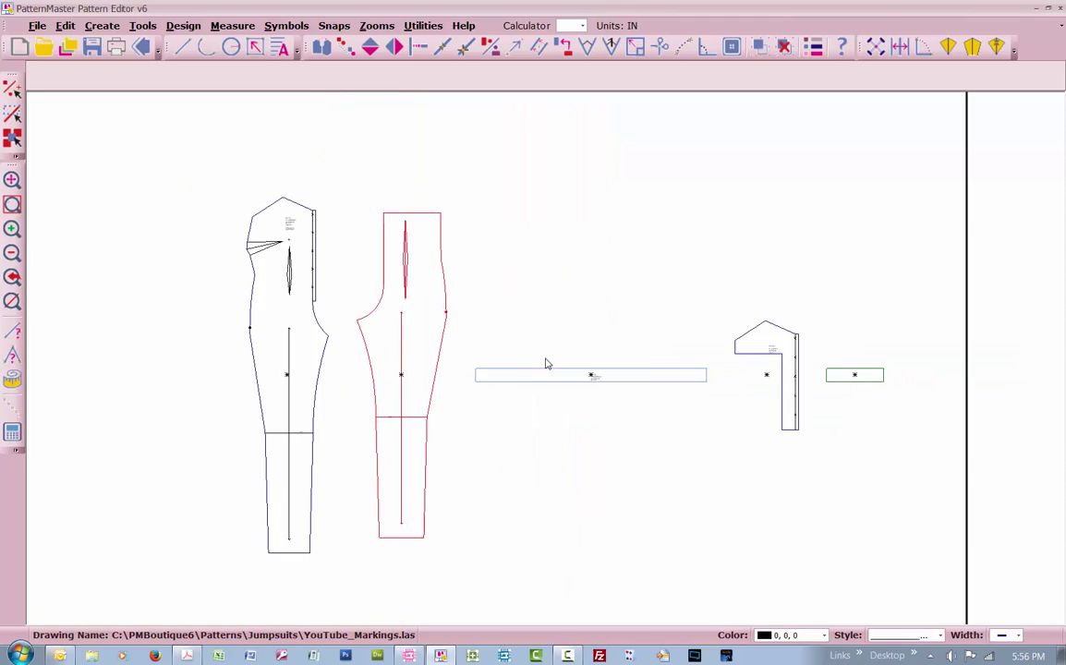
{"action": "scroll", "coordinate": [730, 341], "scroll_direction": "down", "scroll_amount": 1}
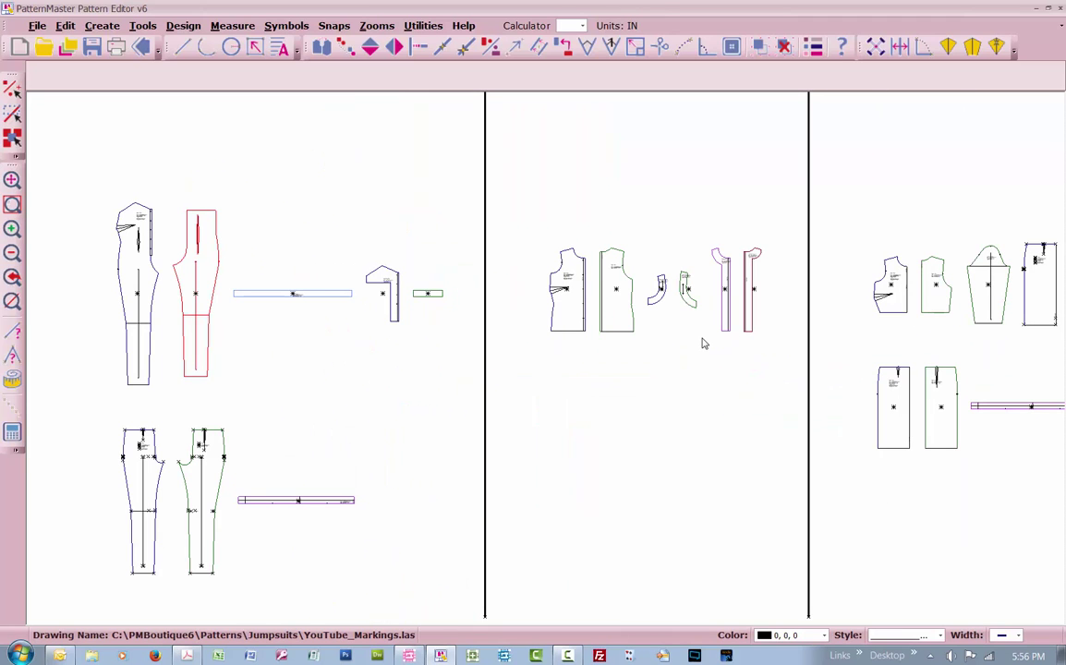
{"action": "scroll", "coordinate": [546, 364], "scroll_direction": "up", "scroll_amount": 3}
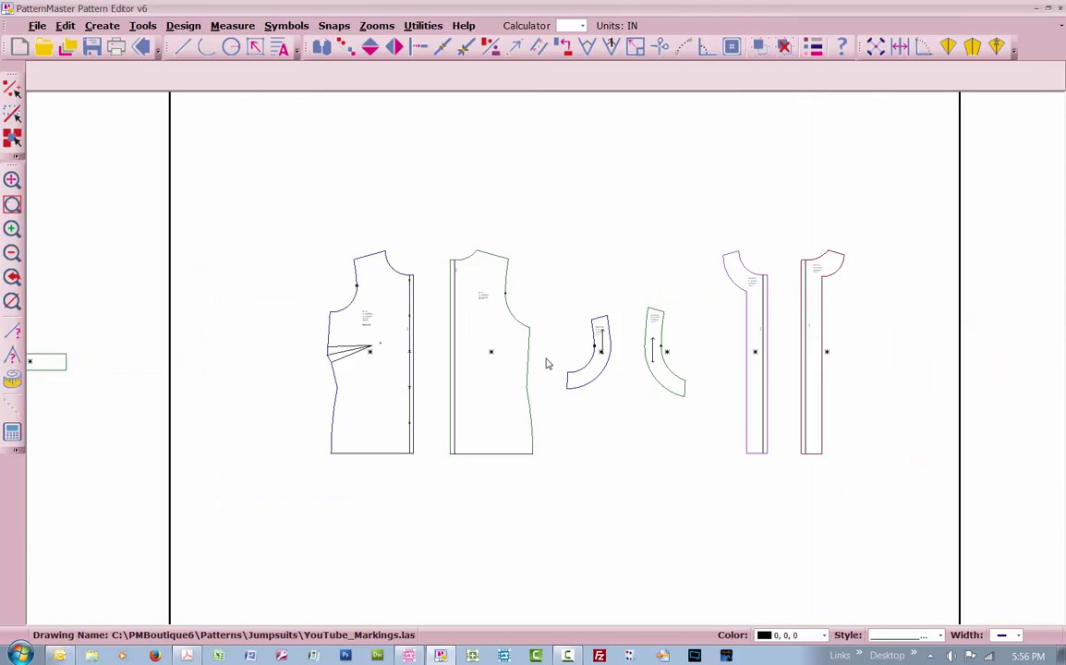
{"action": "scroll", "coordinate": [546, 364], "scroll_direction": "up", "scroll_amount": 1}
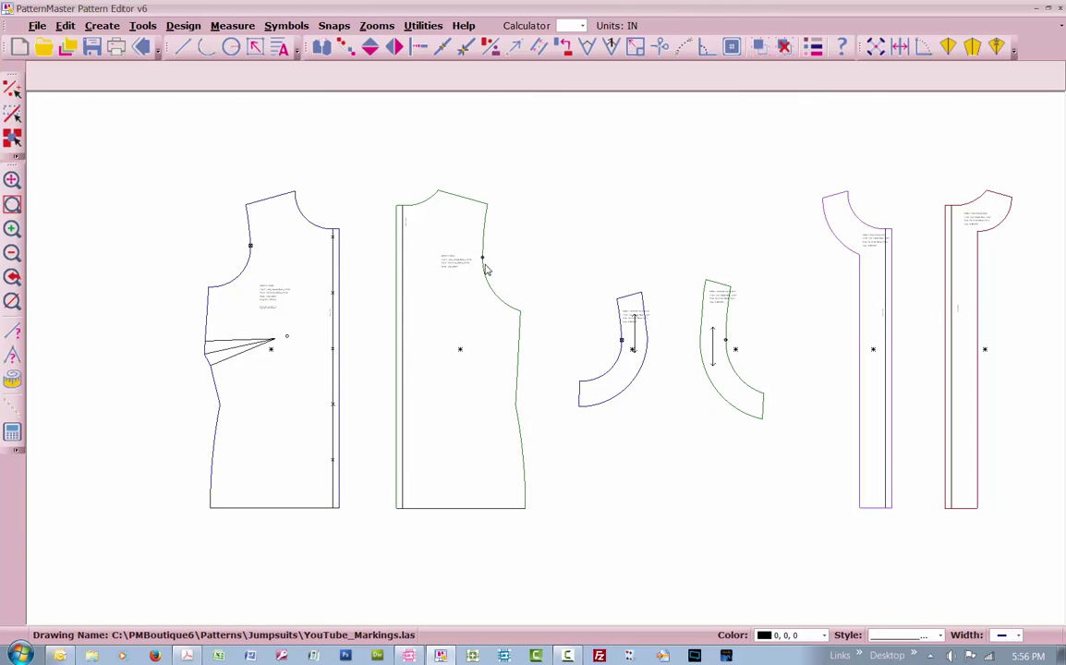
- Select and deselect the green and left bodice pieces, checking the green lower side seam
{"action": "left_click", "coordinate": [495, 411]}
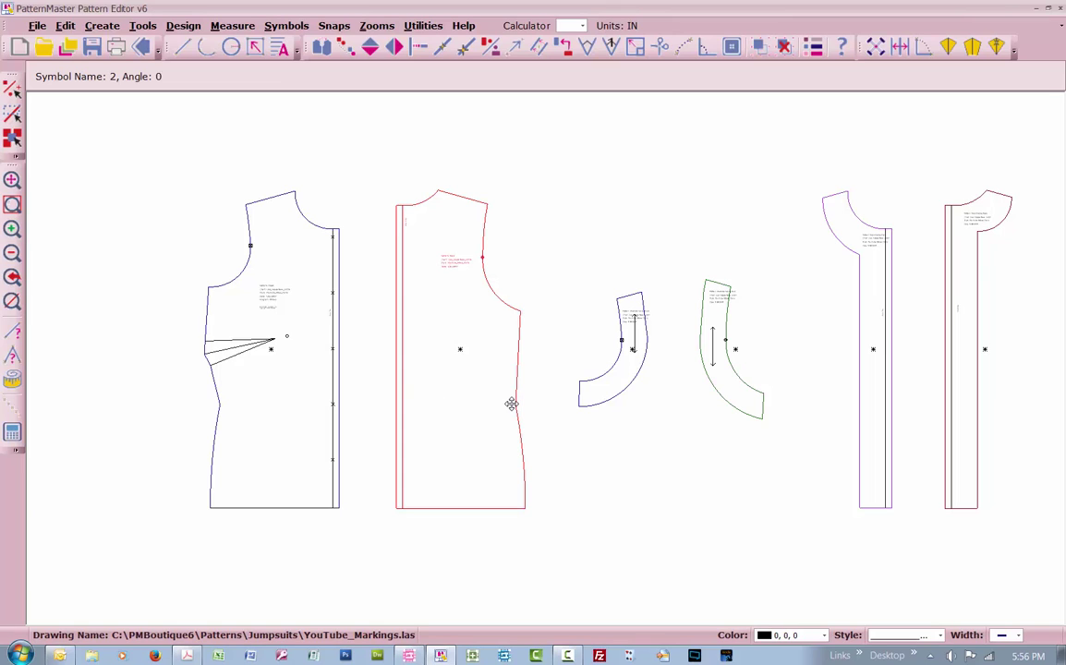
{"action": "left_click", "coordinate": [511, 404]}
{"action": "left_click", "coordinate": [250, 418]}
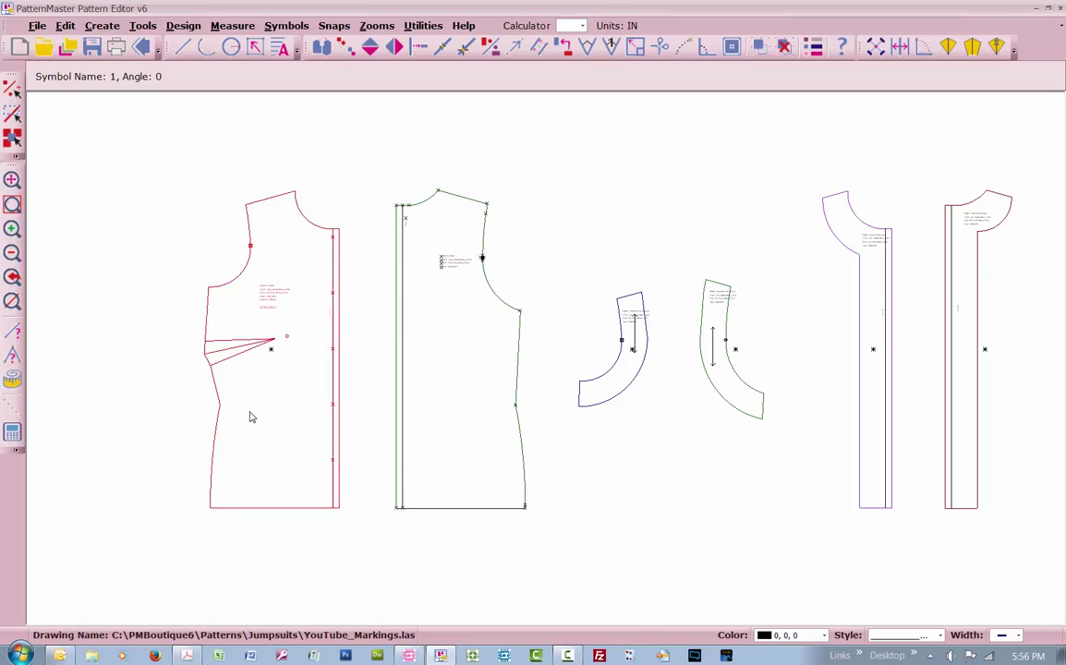
{"action": "left_click", "coordinate": [251, 418]}
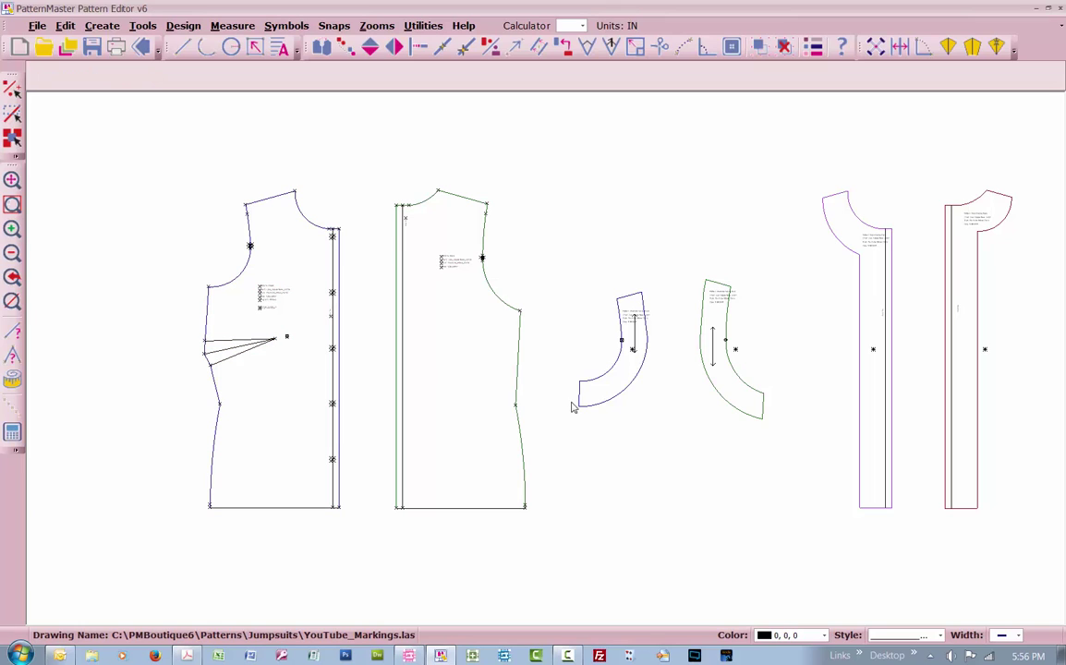
{"action": "left_click", "coordinate": [520, 448]}
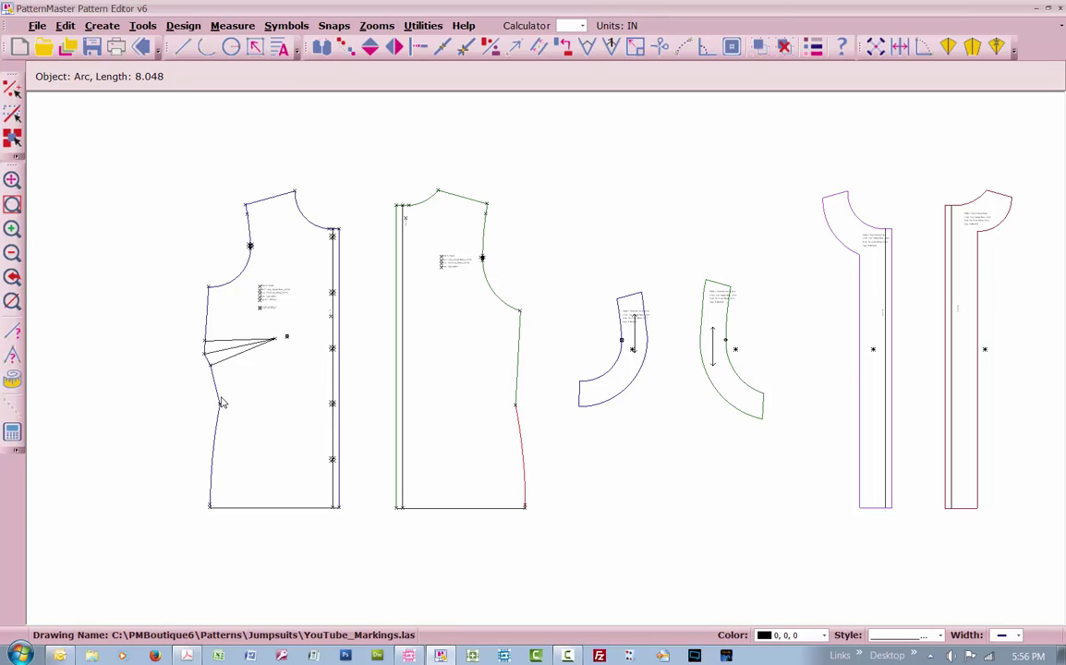
- Measure the side seams: left bodice segments total 7.323 against 7.327 on the green bodice
{"action": "left_click", "coordinate": [207, 301]}
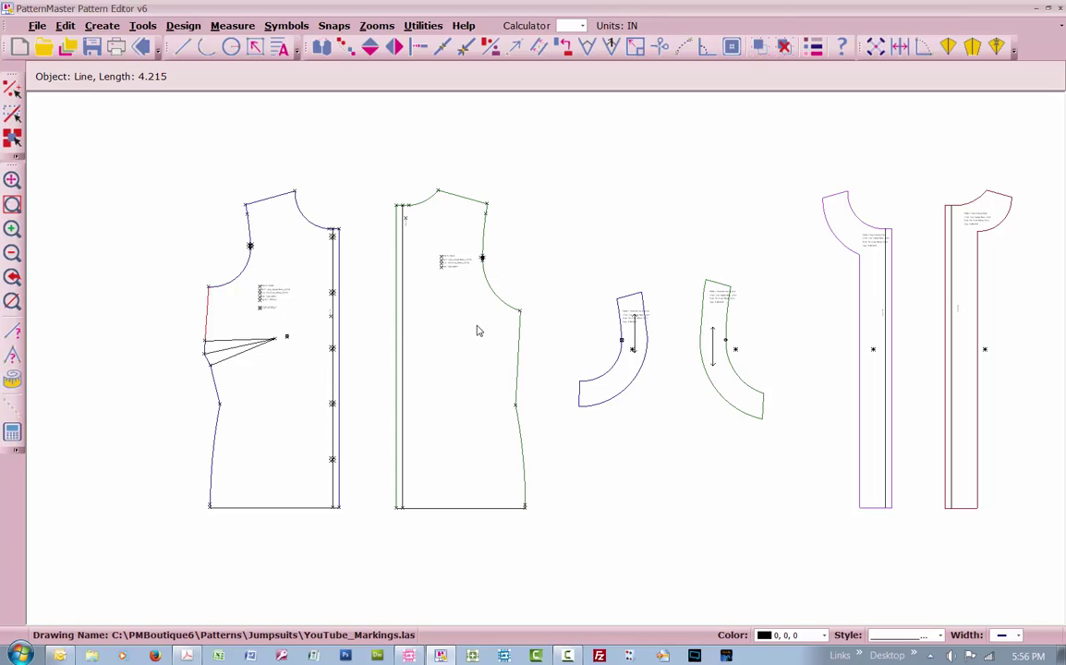
{"action": "left_click", "coordinate": [517, 348]}
{"action": "left_click", "coordinate": [207, 322]}
{"action": "left_click", "coordinate": [219, 390], "text": "shift"}
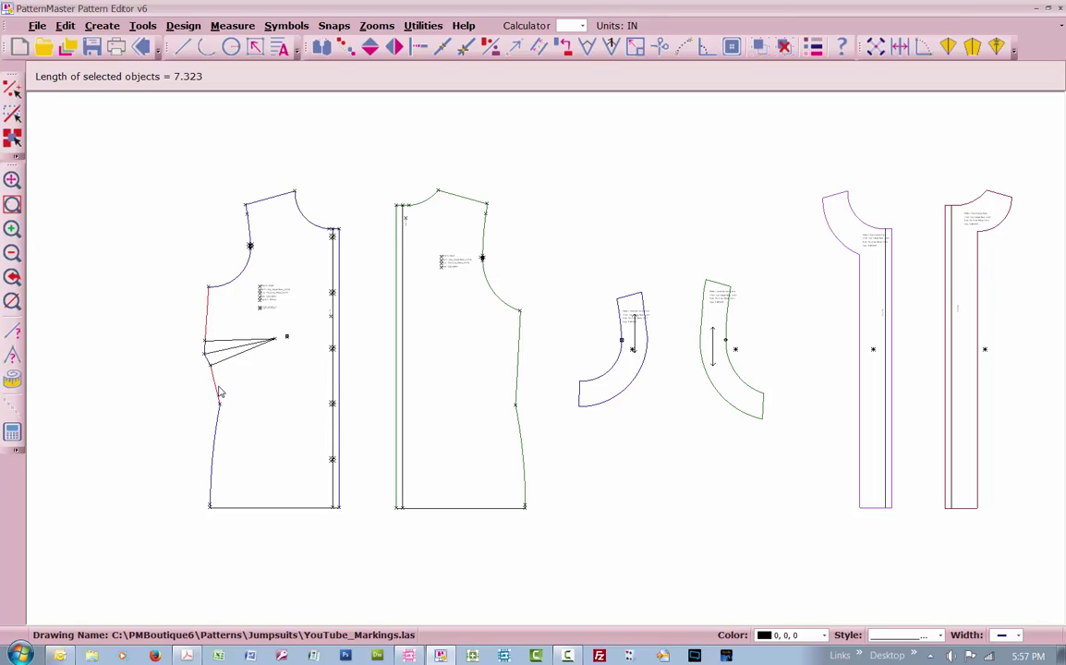
{"action": "left_click", "coordinate": [520, 347]}
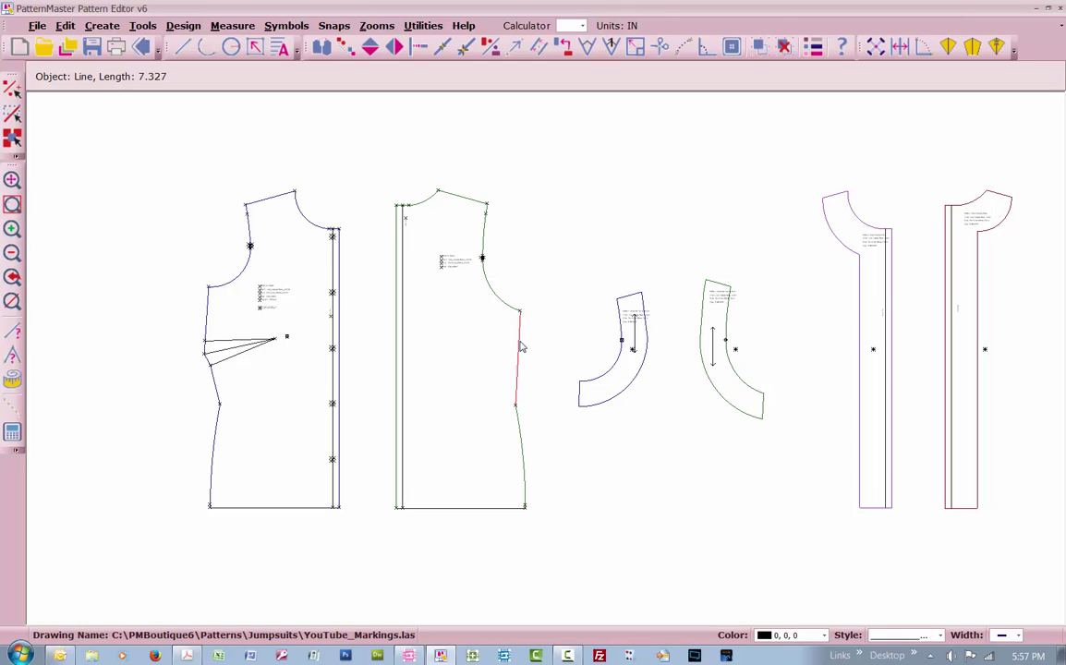
- Place LP point notches 3 in below the armhole on both bodice side seams
{"action": "key", "text": "l"}
{"action": "key", "text": "p"}
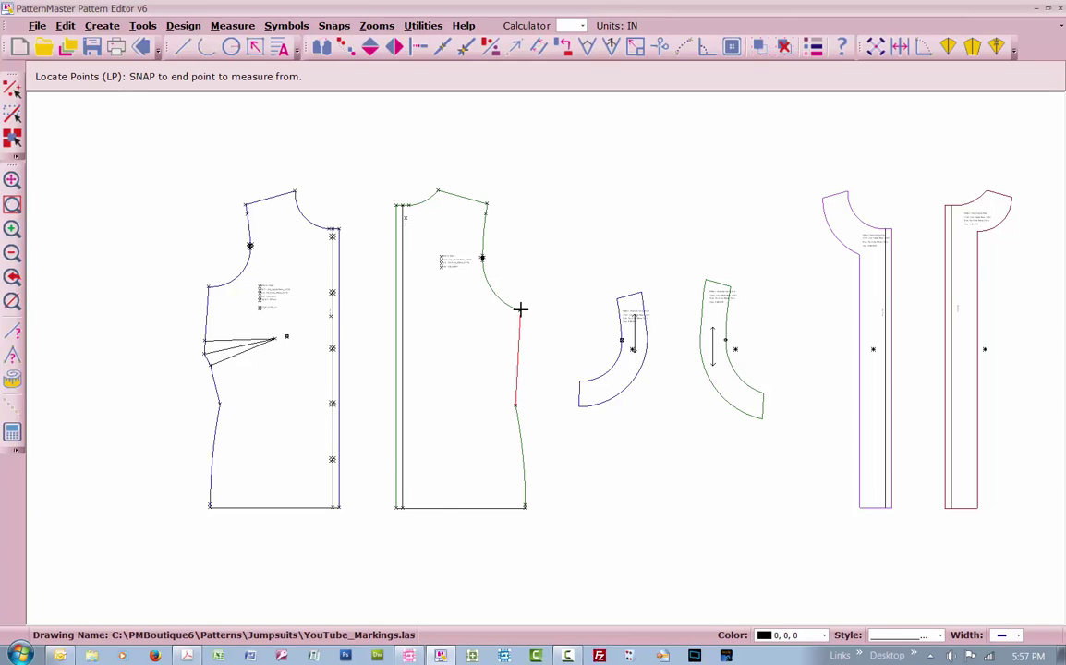
{"action": "left_click", "coordinate": [520, 310]}
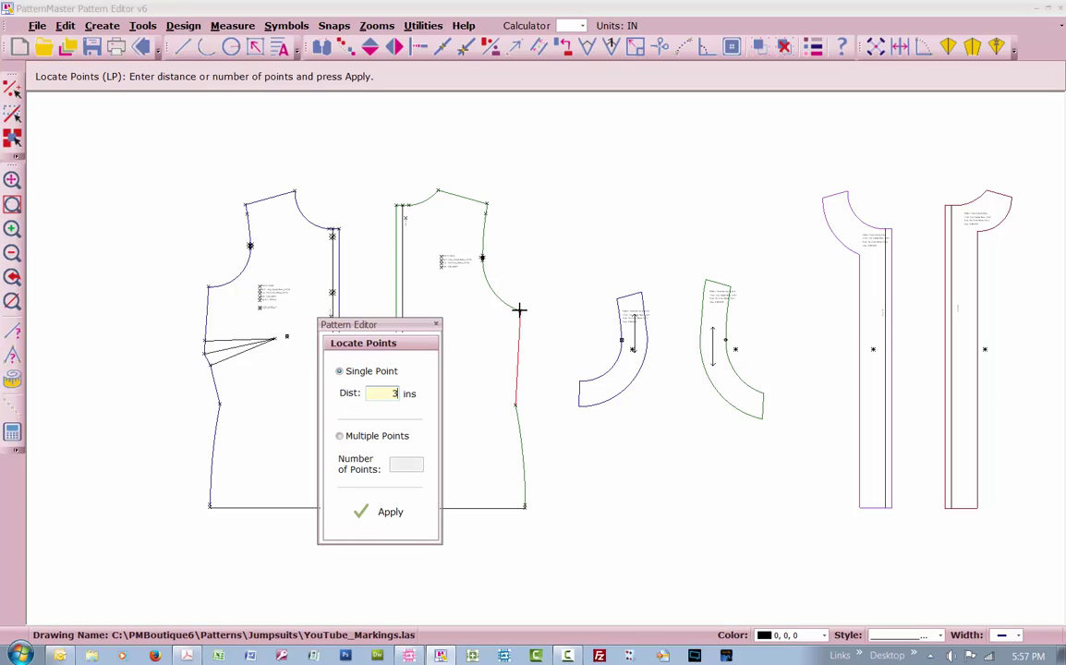
{"action": "key", "text": "Return"}
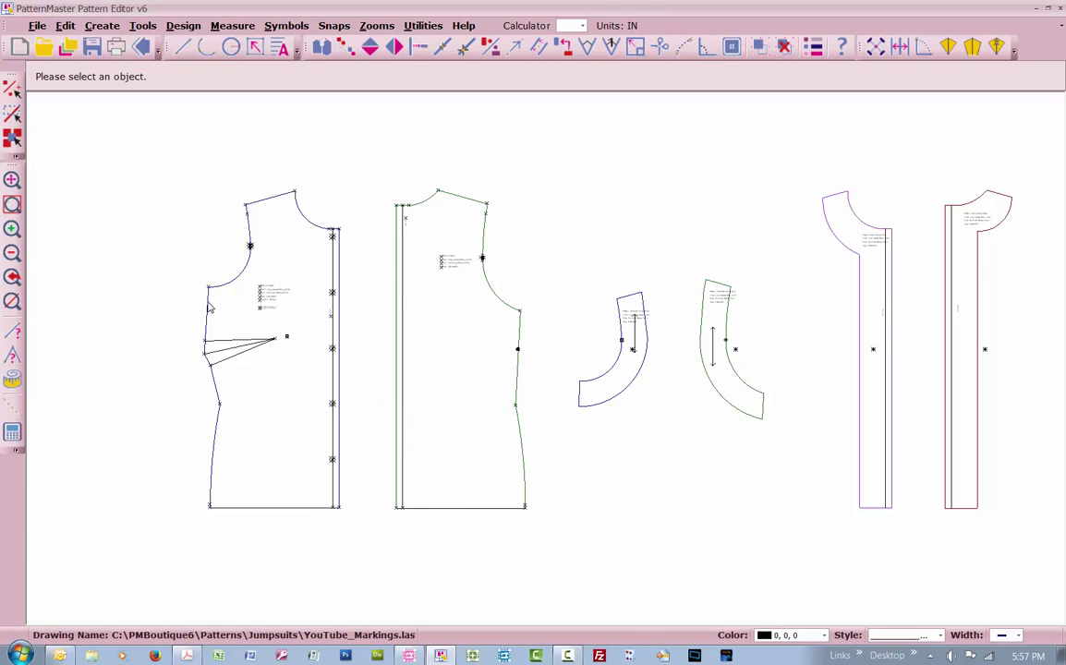
{"action": "key", "text": "l"}
{"action": "key", "text": "p"}
{"action": "left_click", "coordinate": [209, 286]}
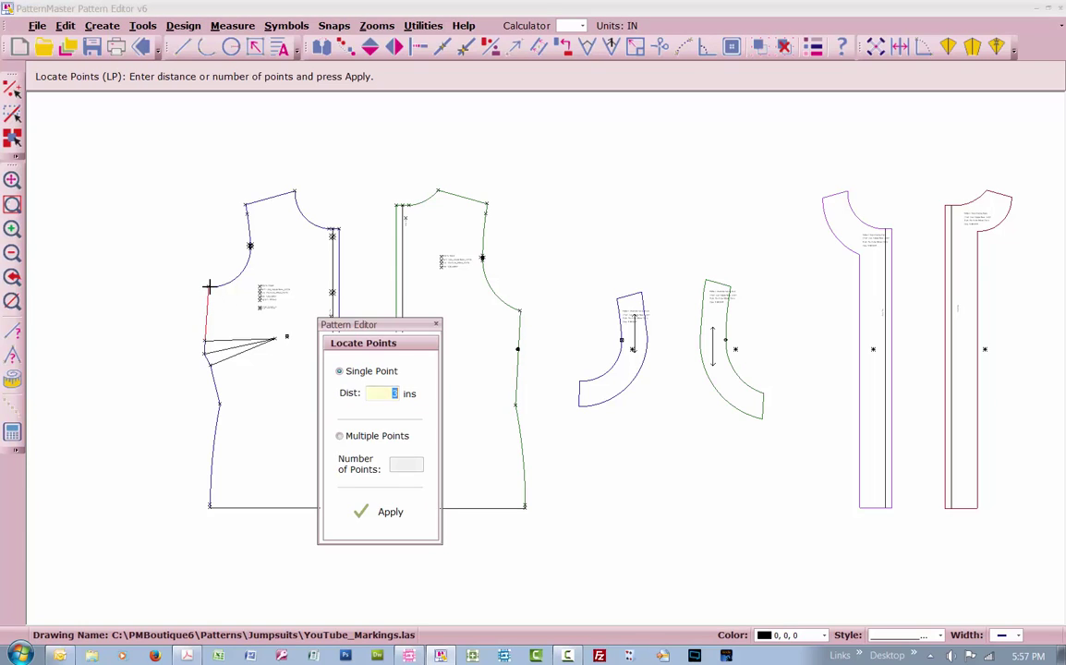
{"action": "key", "text": "Return"}
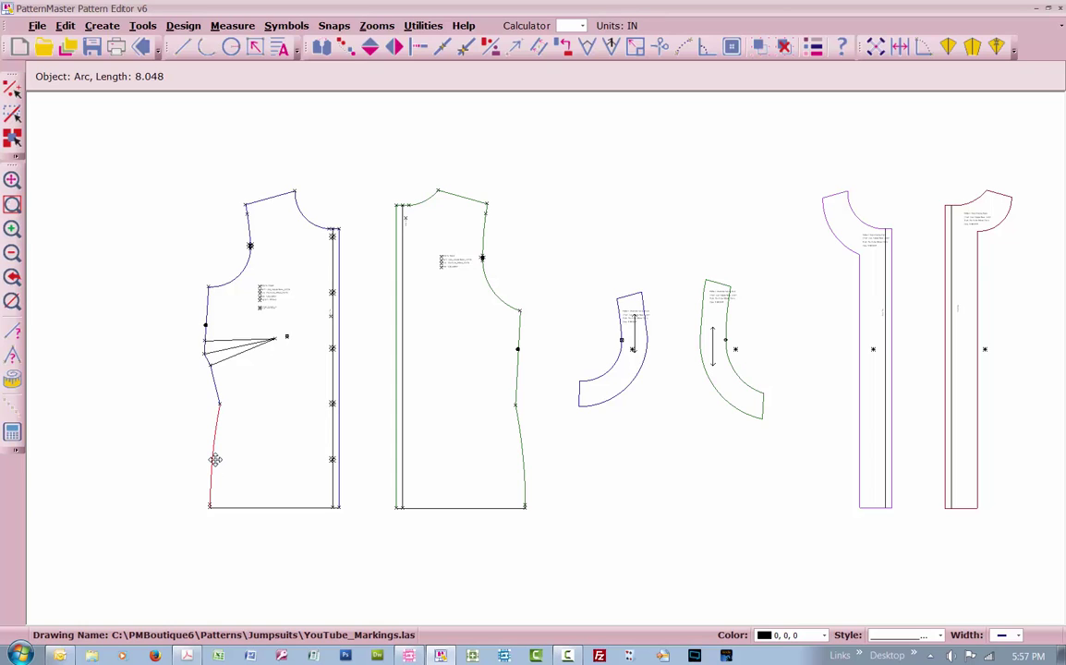
- Place 3.75 in point notches along the lower side seam of each bodice
{"action": "type", "text": "lp"}
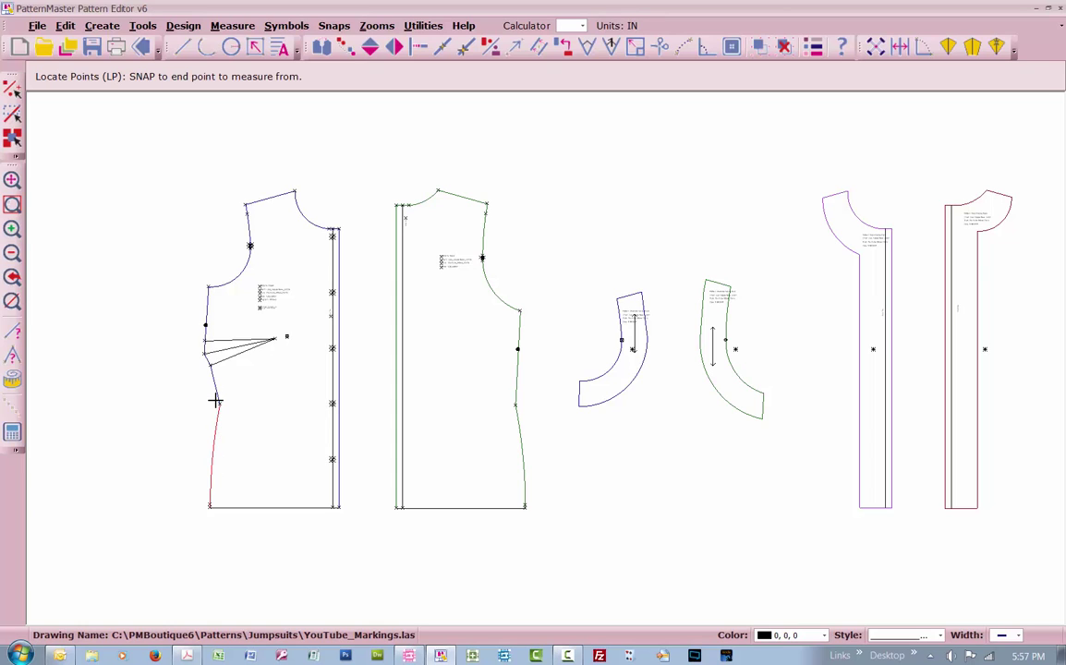
{"action": "left_click", "coordinate": [219, 399]}
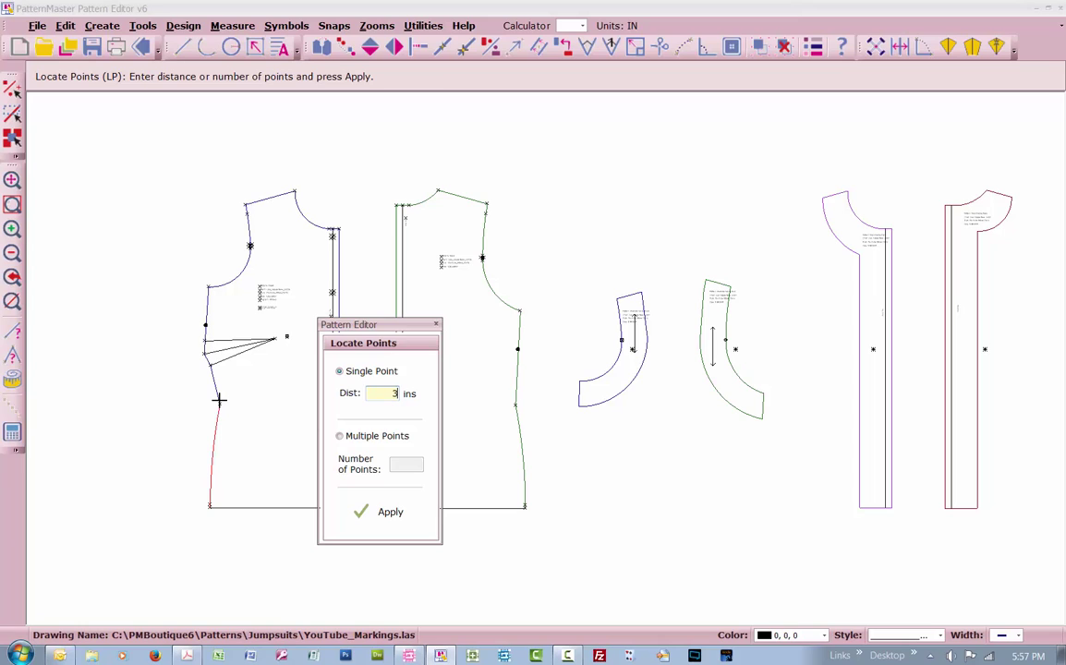
{"action": "type", "text": "3.75"}
{"action": "left_click", "coordinate": [407, 506]}
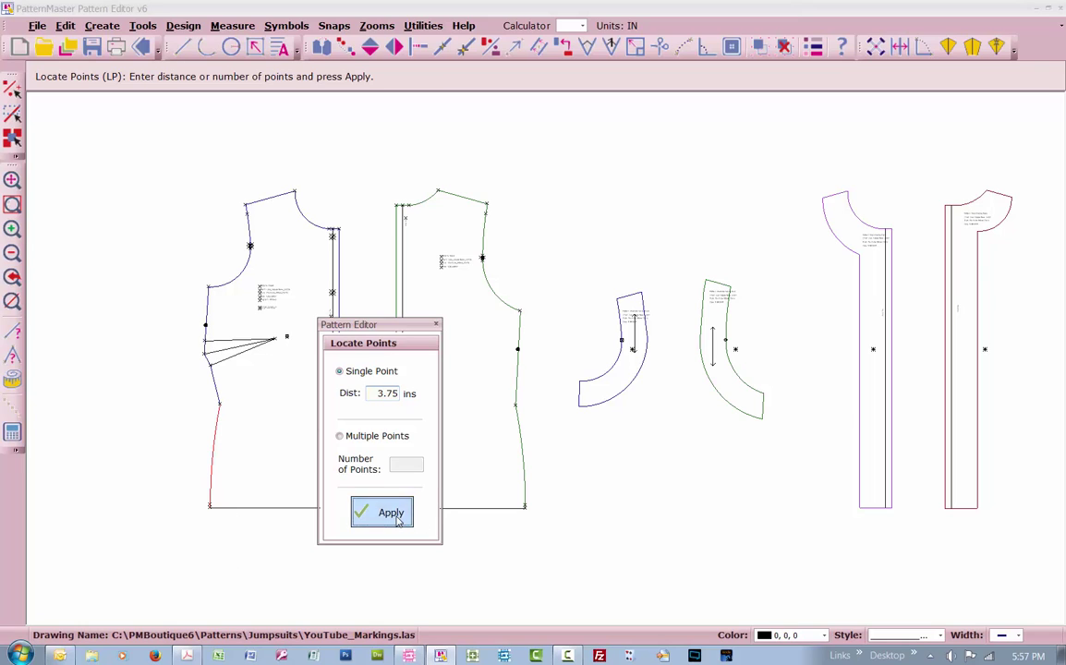
{"action": "left_click", "coordinate": [513, 400]}
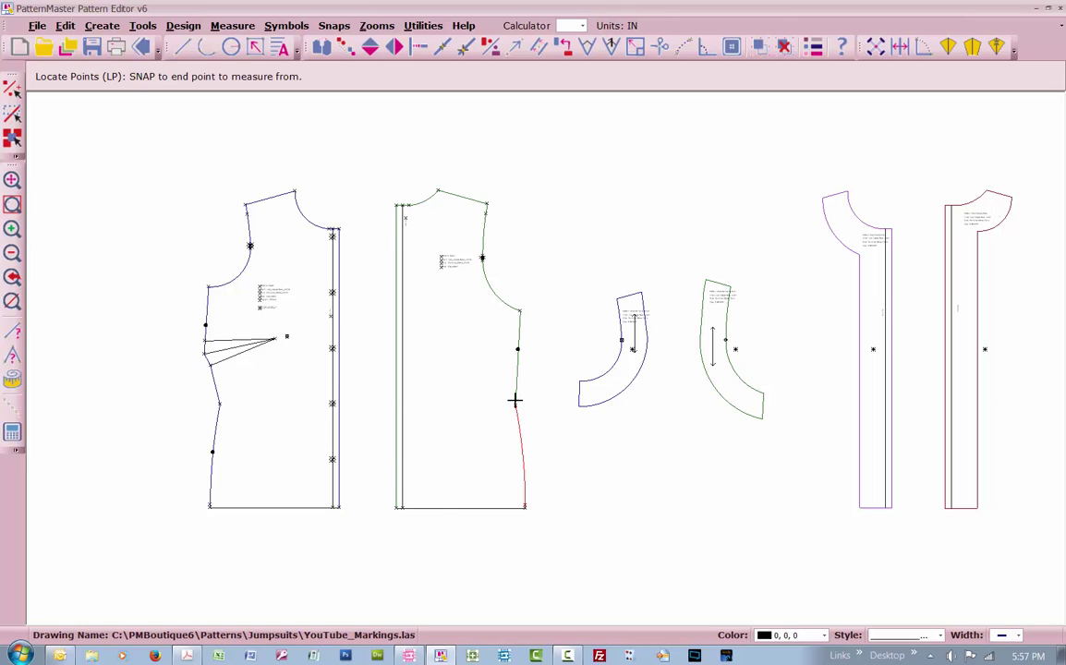
{"action": "left_click", "coordinate": [514, 400]}
{"action": "key", "text": "Return"}
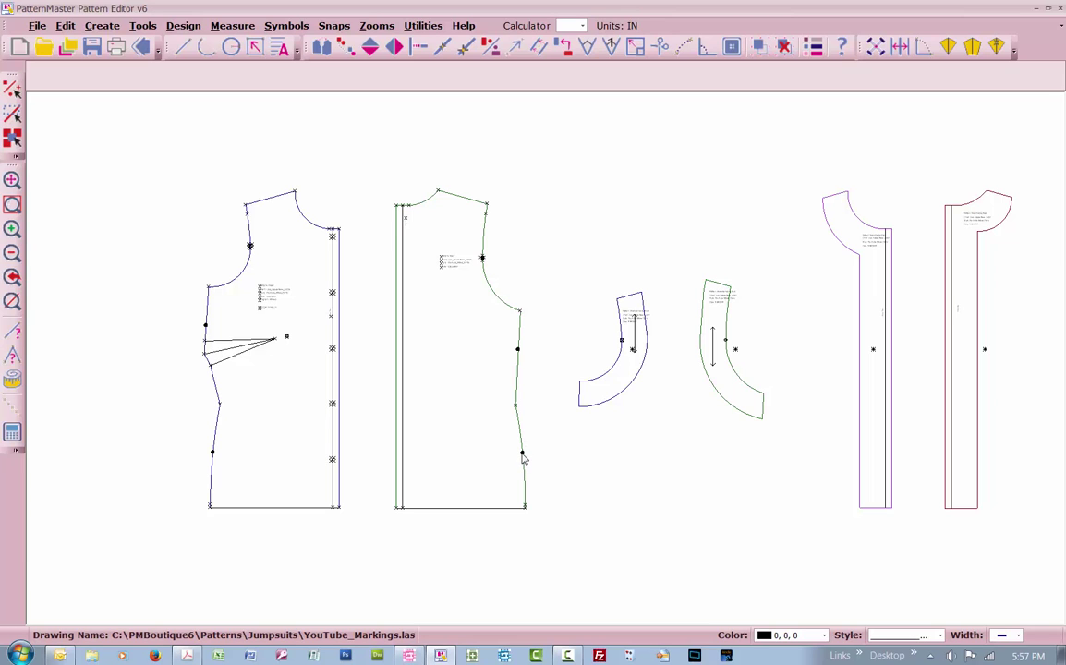
{"action": "scroll", "coordinate": [546, 364], "scroll_direction": "down", "scroll_amount": 3}
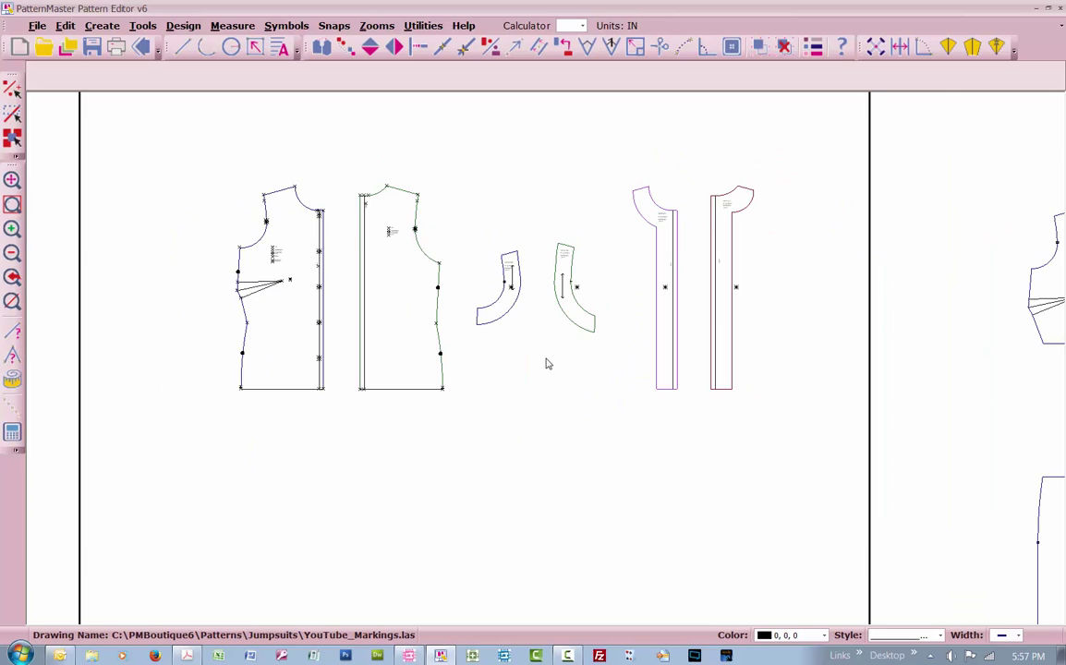
{"action": "scroll", "coordinate": [546, 364], "scroll_direction": "down", "scroll_amount": 2}
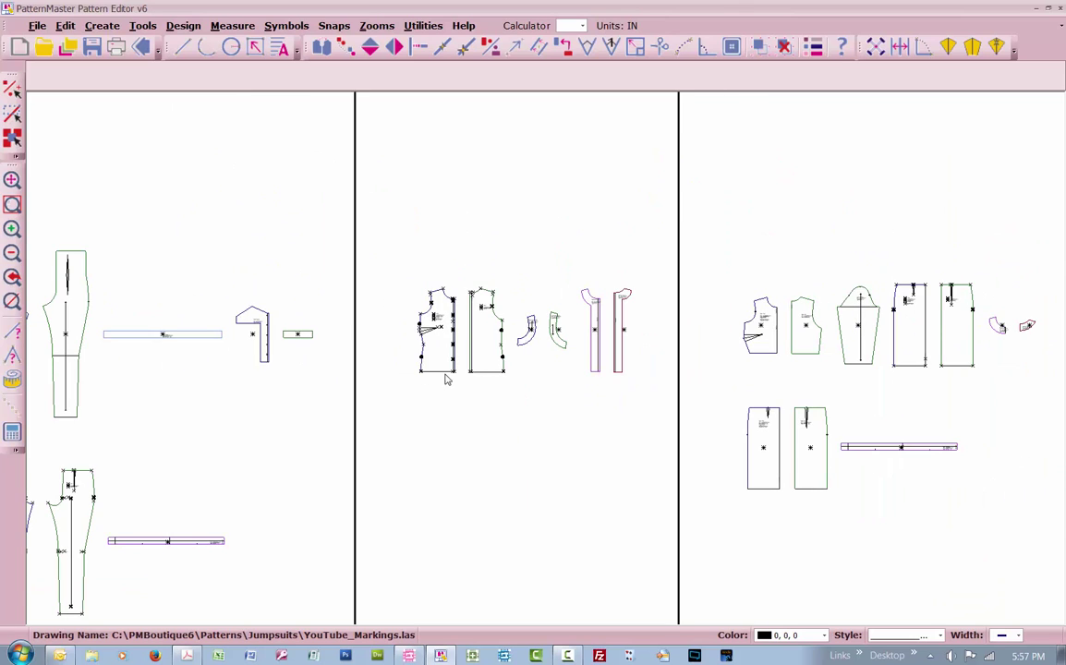
{"action": "scroll", "coordinate": [570, 386], "scroll_direction": "down", "scroll_amount": 1}
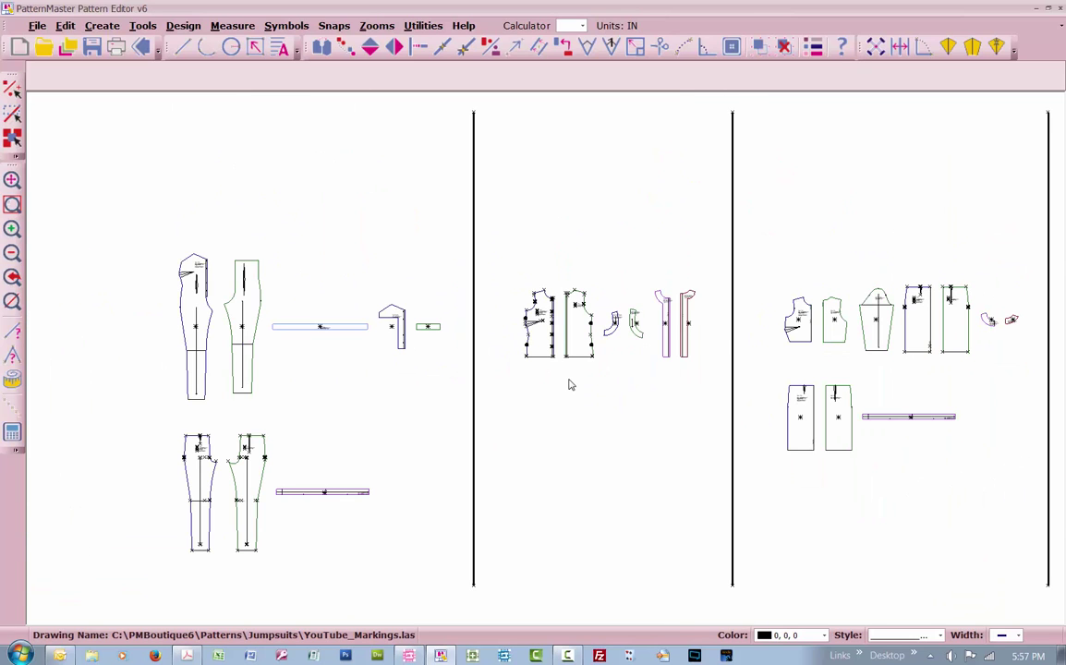